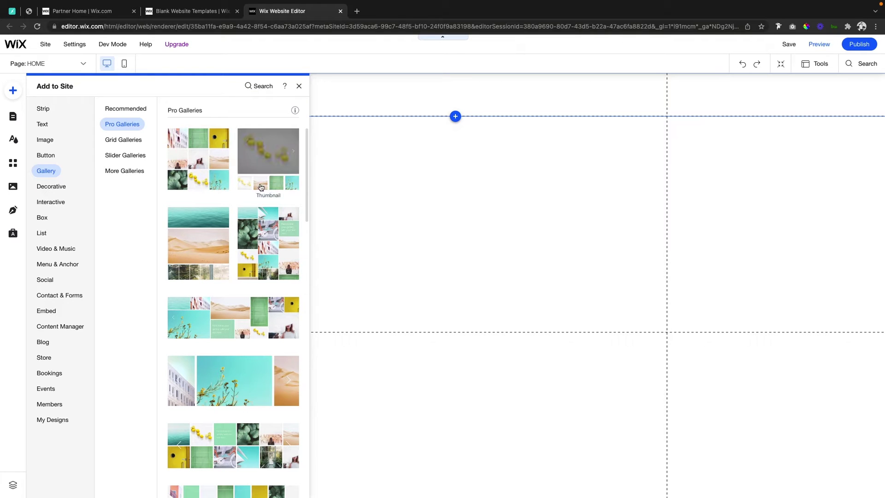
# Step: Add the square-grid Pro Gallery to the Home page and stretch it to full width
pyautogui.moveTo(200, 159); pyautogui.dragTo(386, 282)
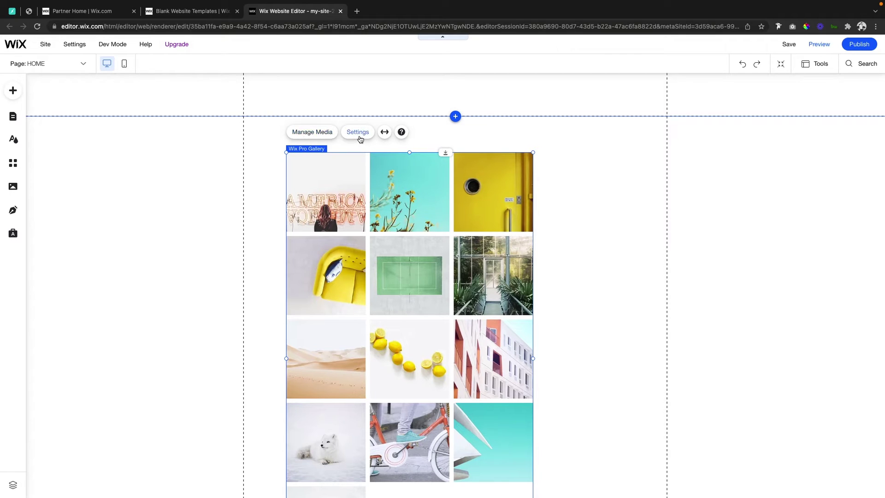
pyautogui.click(385, 133)
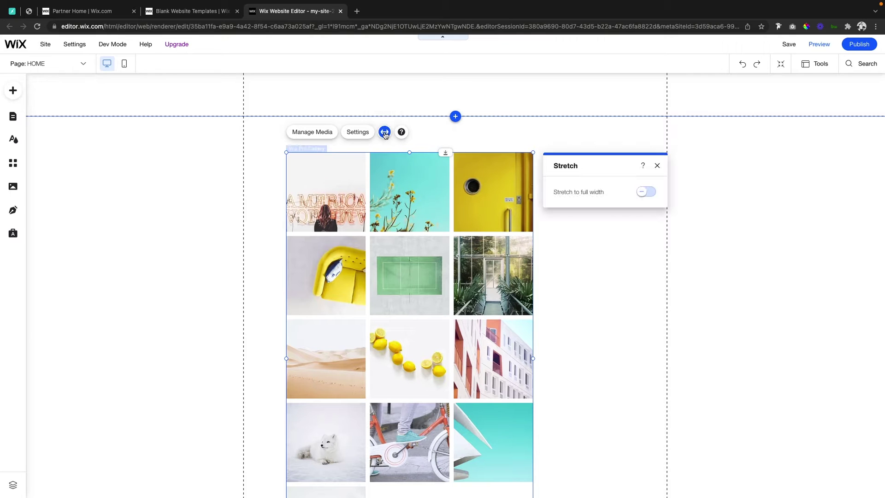
pyautogui.click(646, 192)
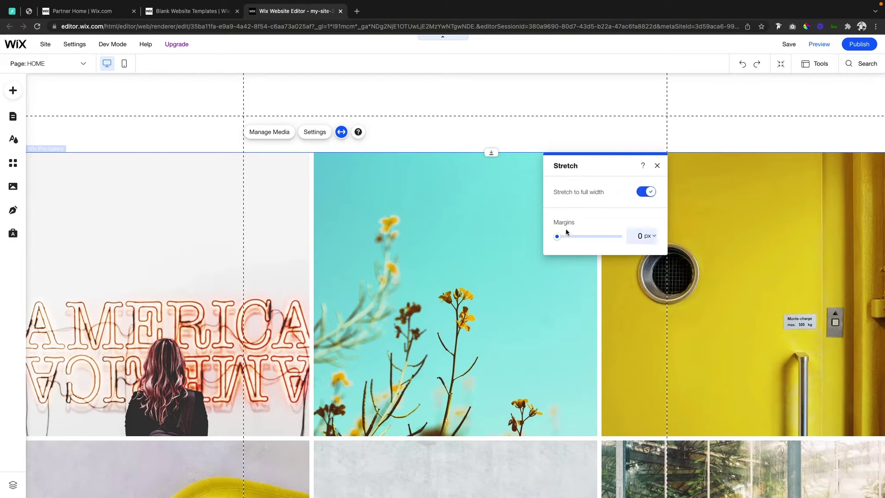
# Step: Set the stretched gallery's margins to 80 px
pyautogui.moveTo(560, 239); pyautogui.dragTo(584, 242)
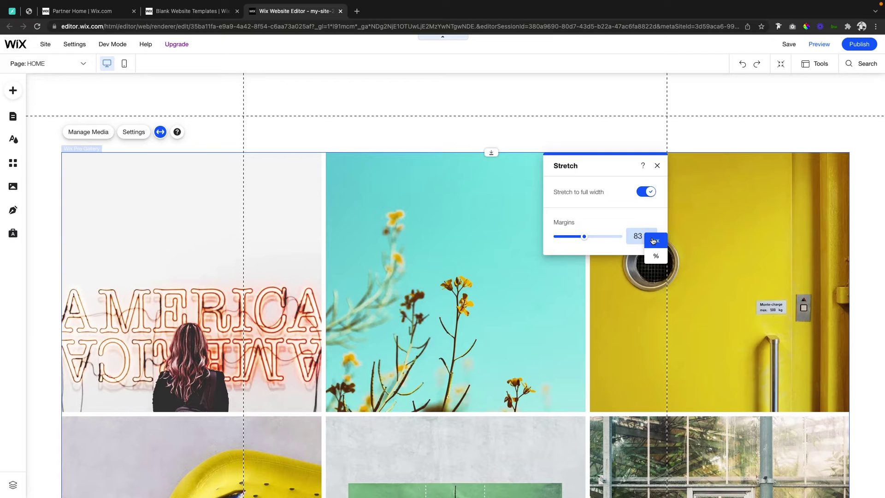
pyautogui.click(632, 233)
pyautogui.write('80')
pyautogui.press('Return')
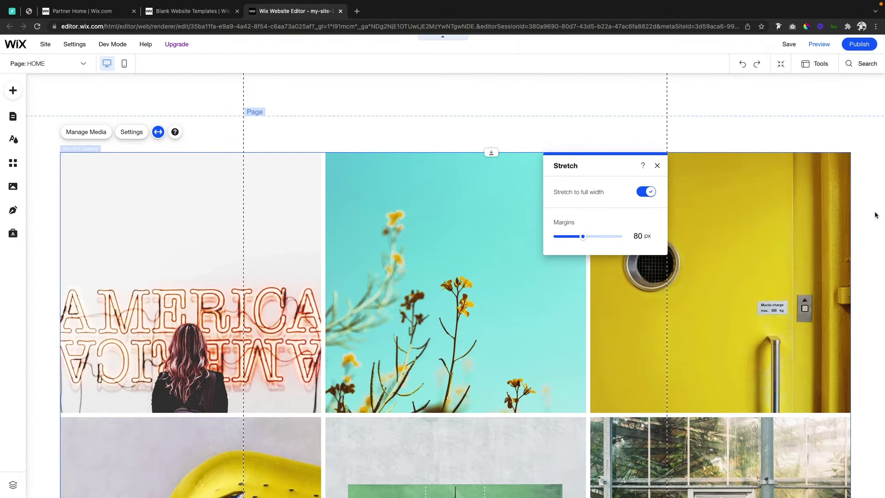
# Step: Reduce the gallery's margins to 0 px for comparison, and return them to 80 px
pyautogui.moveTo(582, 236); pyautogui.dragTo(516, 236)
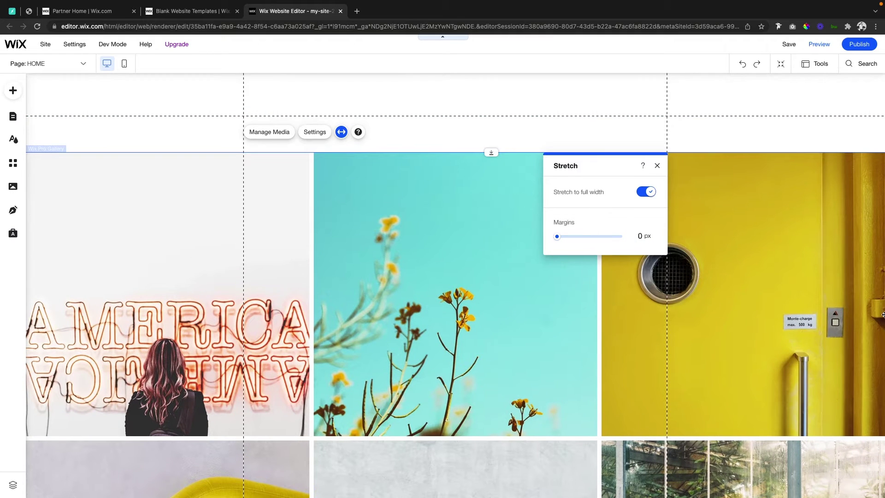
pyautogui.doubleClick(640, 236)
pyautogui.write('80')
pyautogui.press('Return')
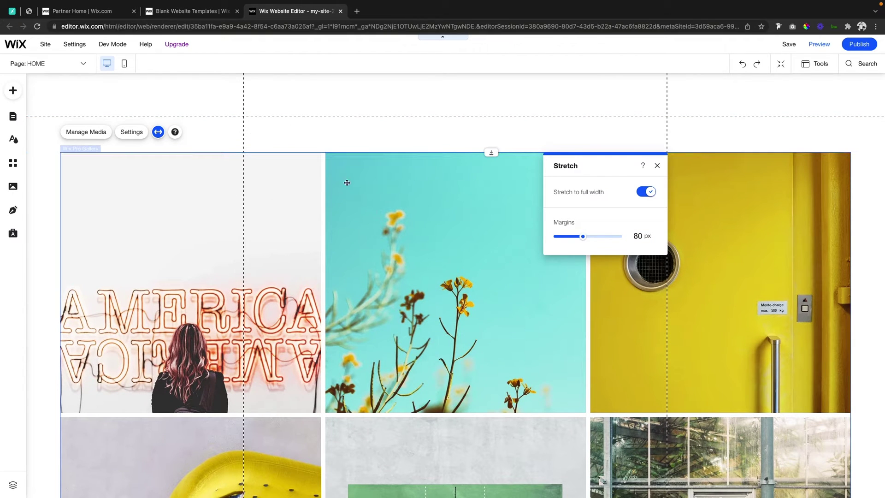
# Step: Review the gallery's custom layouts and readymade presets, and open the customization options of the Grid layout
pyautogui.click(129, 138)
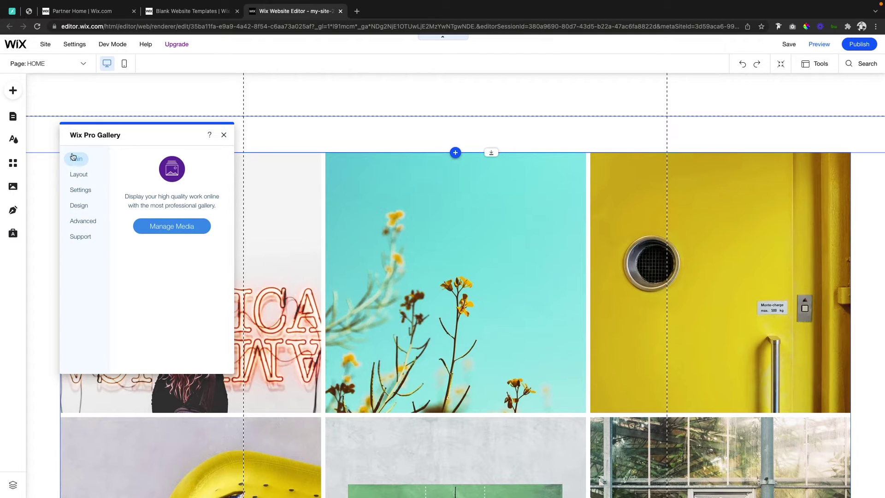
pyautogui.click(78, 175)
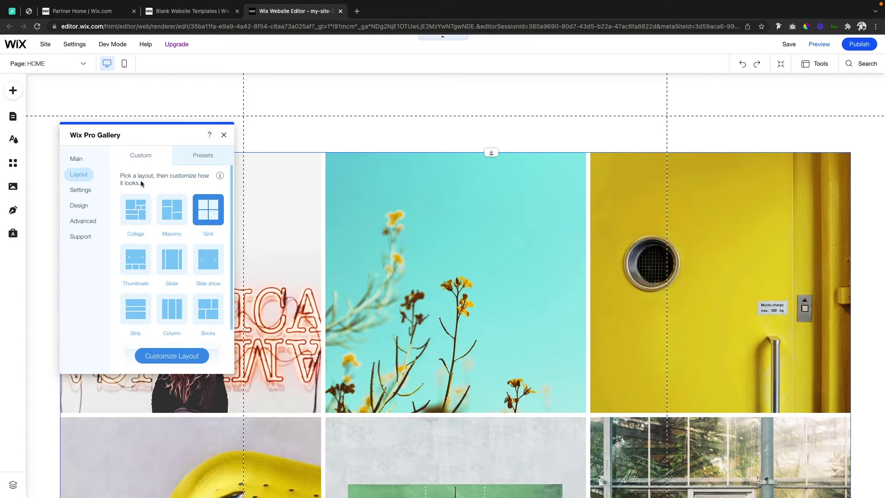
pyautogui.scroll(-1, 164, 179)
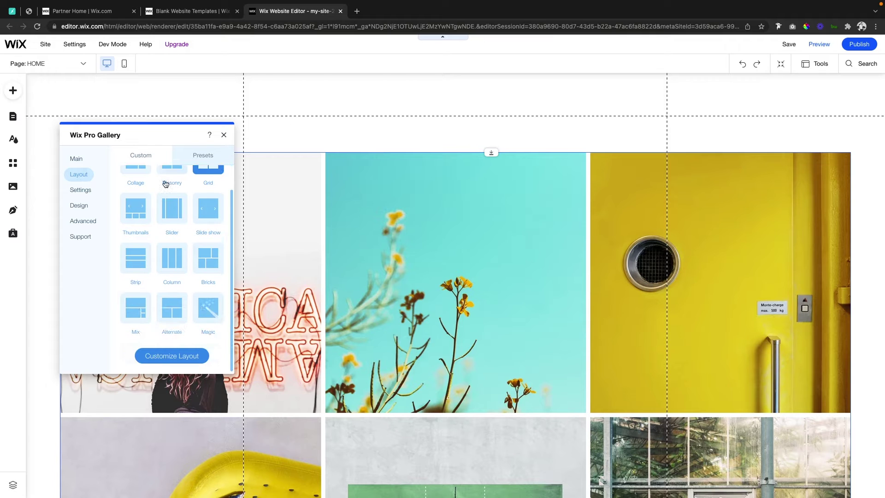
pyautogui.scroll(1, 143, 290)
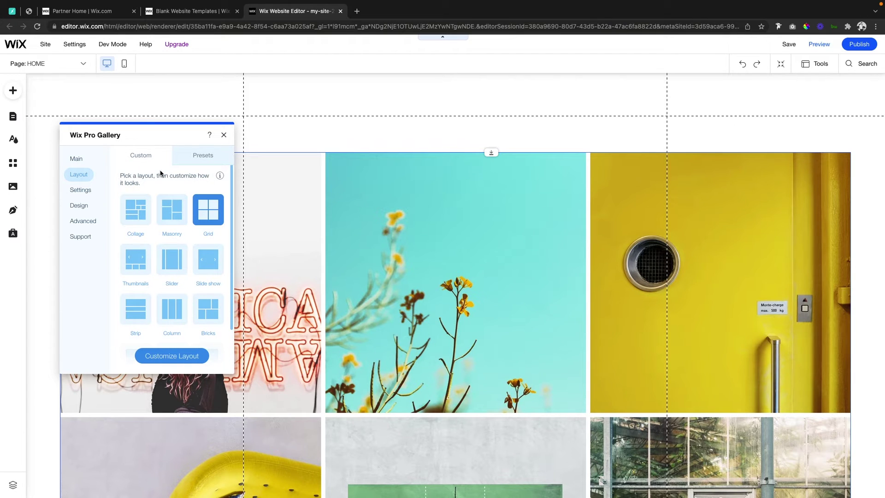
pyautogui.click(204, 158)
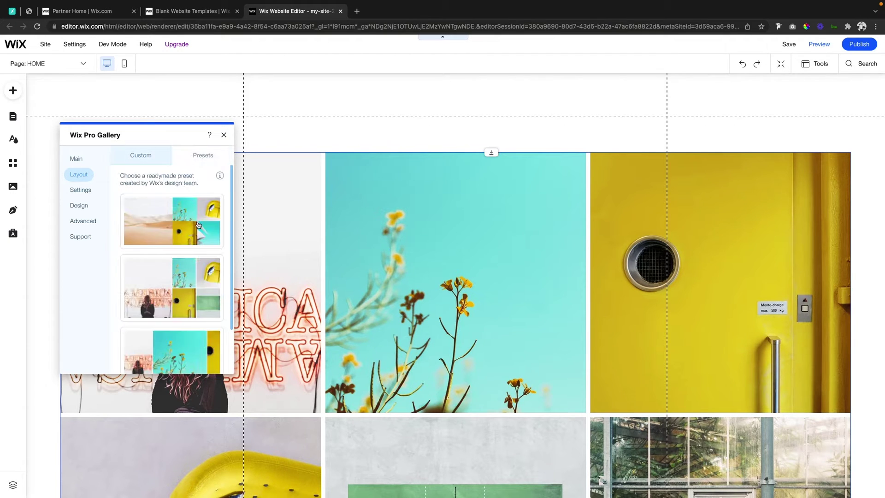
pyautogui.scroll(-3, 196, 263)
pyautogui.scroll(-5, 195, 263)
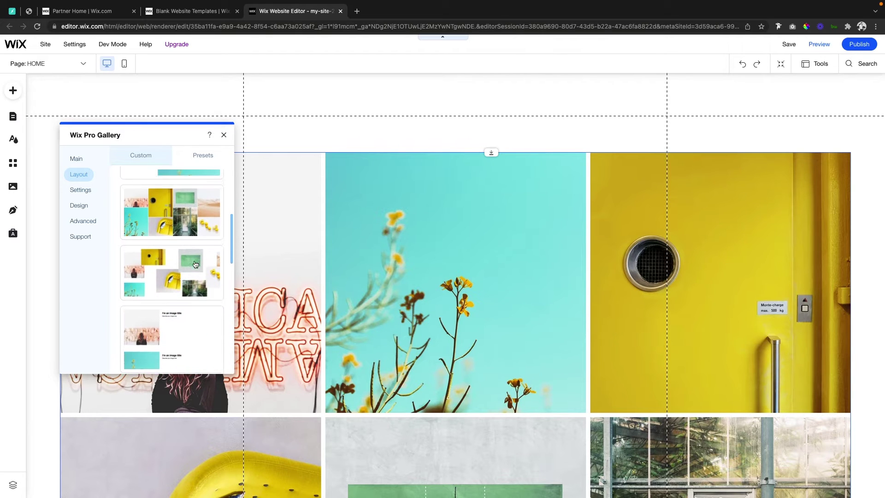
pyautogui.scroll(-5, 184, 272)
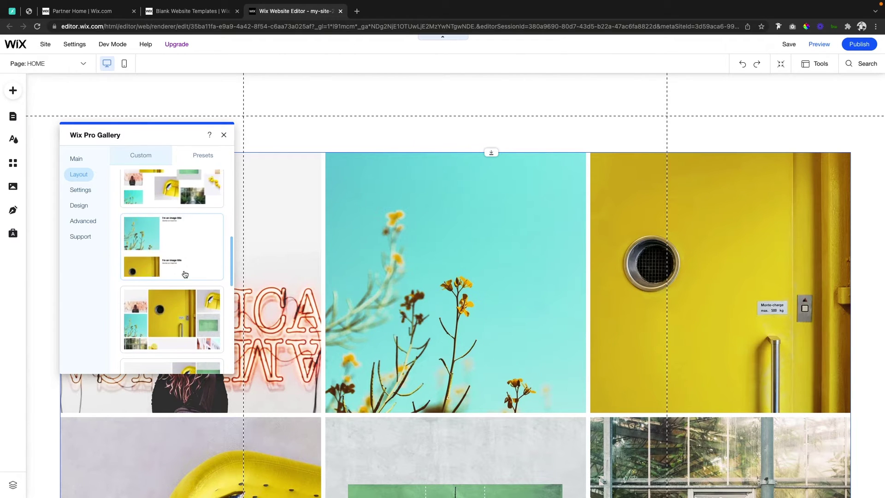
pyautogui.scroll(13, 185, 274)
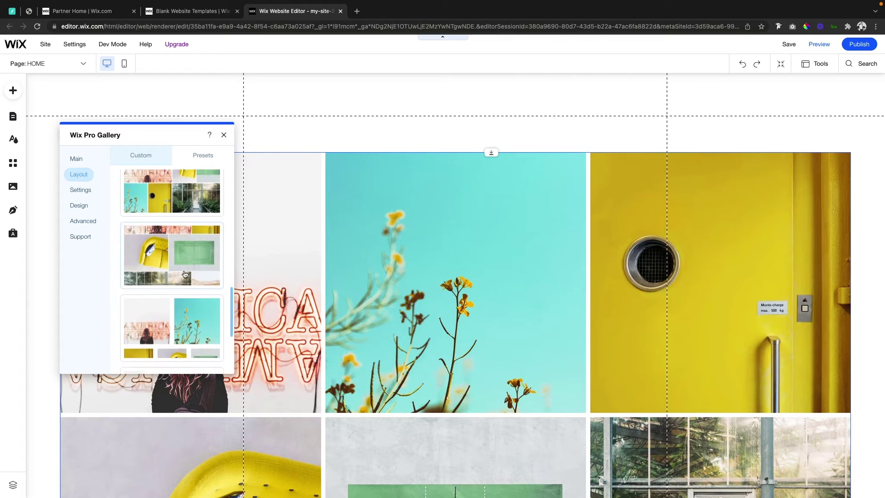
pyautogui.click(146, 161)
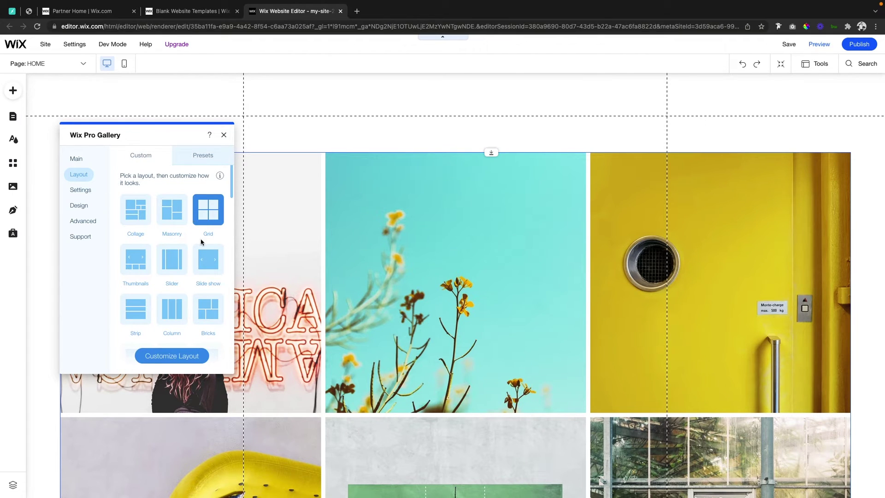
pyautogui.click(166, 359)
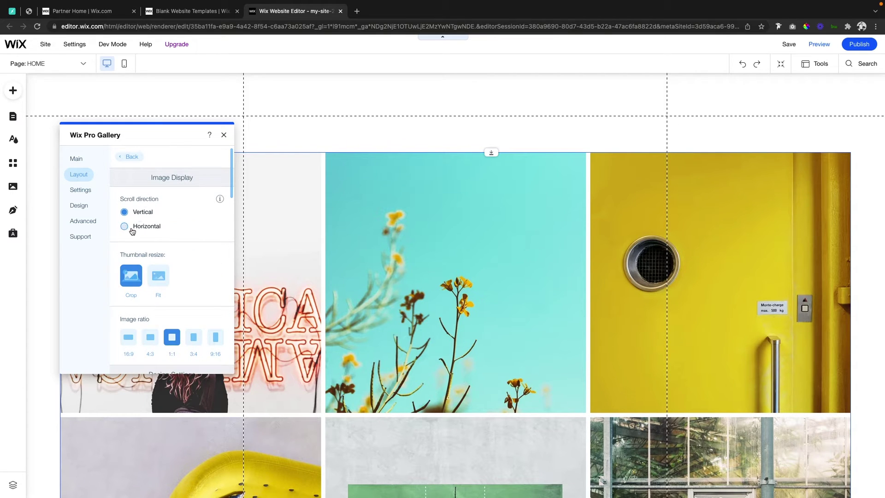
pyautogui.scroll(-6, 457, 260)
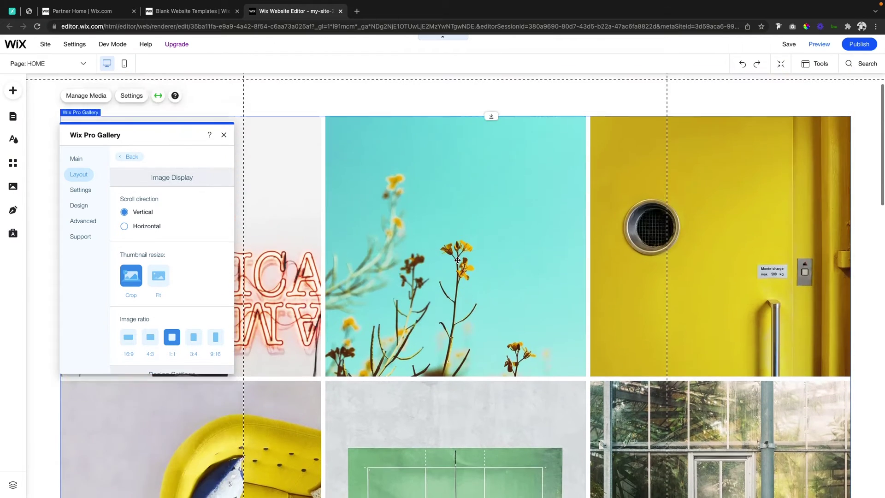
# Step: Try the Horizontal scroll direction in the site preview, and return the gallery's scroll direction to Vertical
pyautogui.click(146, 225)
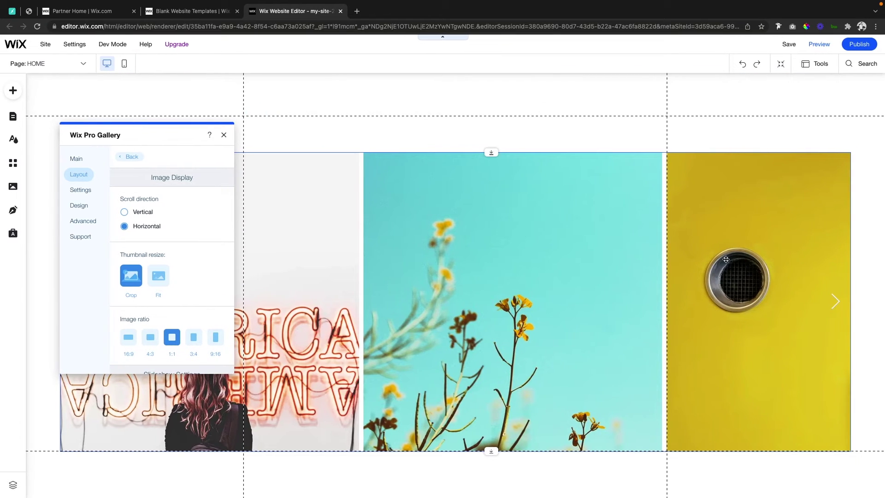
pyautogui.click(819, 44)
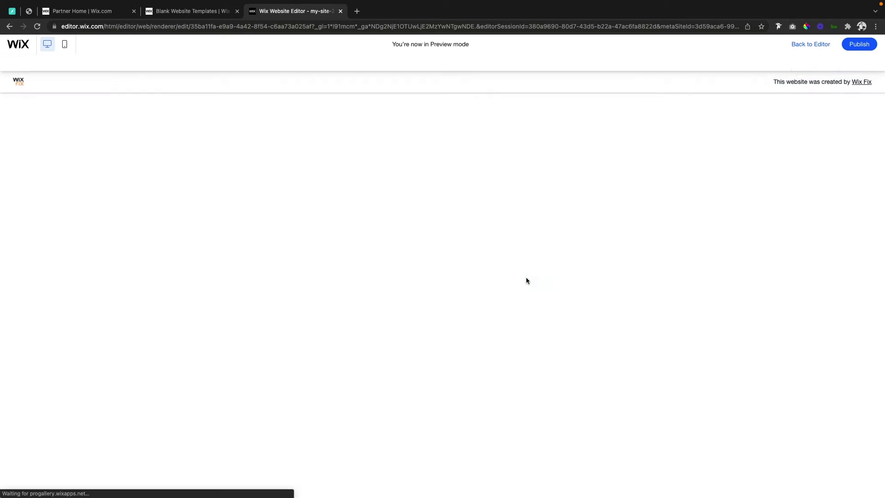
pyautogui.hscroll(3, 317, 296)
pyautogui.hscroll(5, 317, 295)
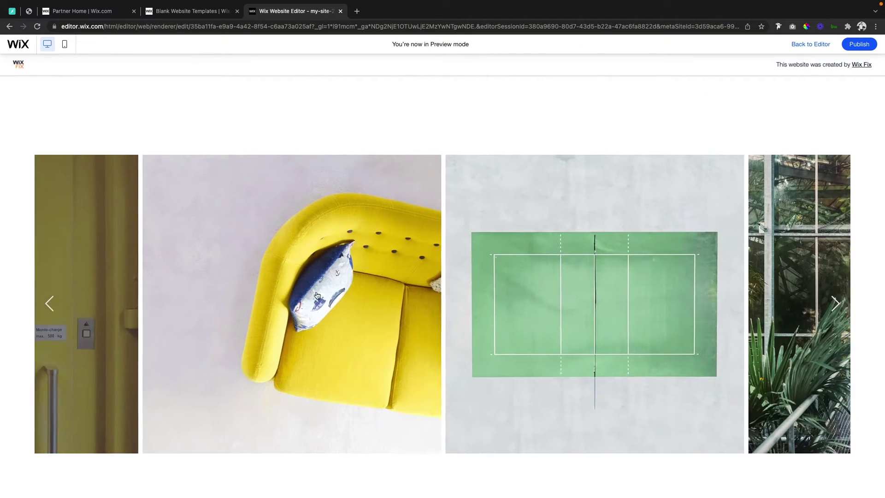
pyautogui.hscroll(-8, 317, 295)
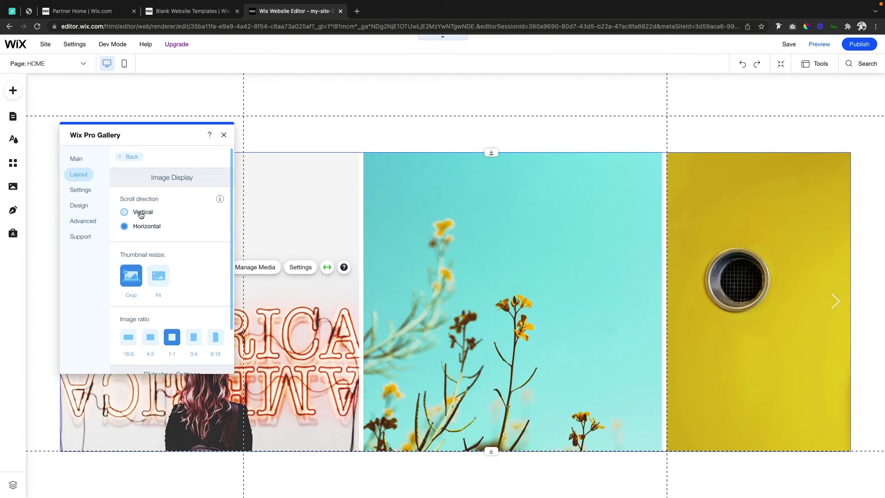
pyautogui.click(141, 213)
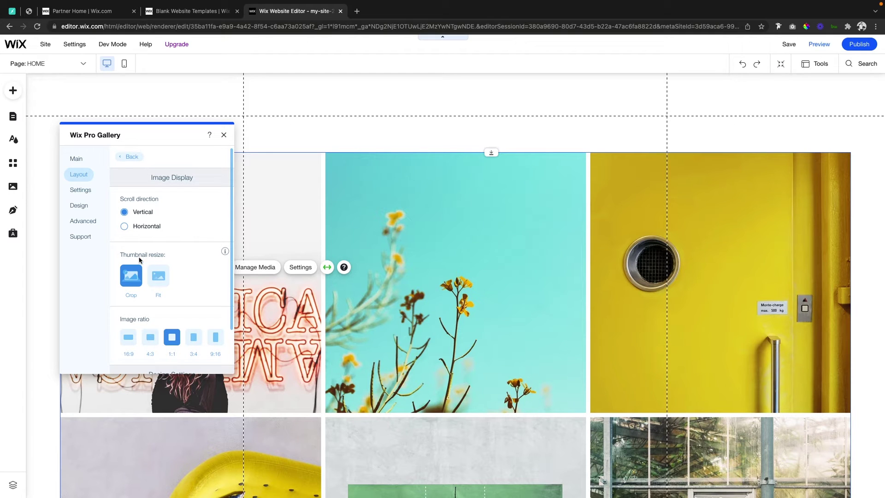
# Step: Compare the Fit and Crop thumbnail resize options on the gallery, ending with Crop
pyautogui.click(161, 279)
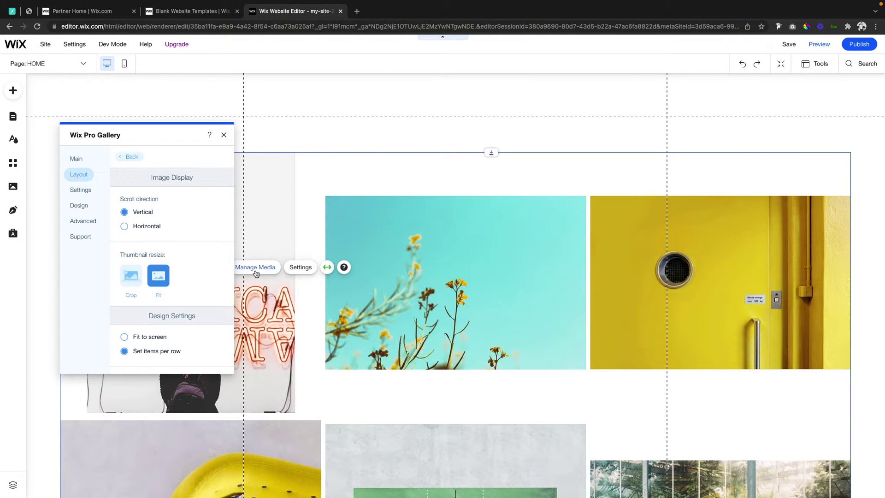
pyautogui.click(131, 275)
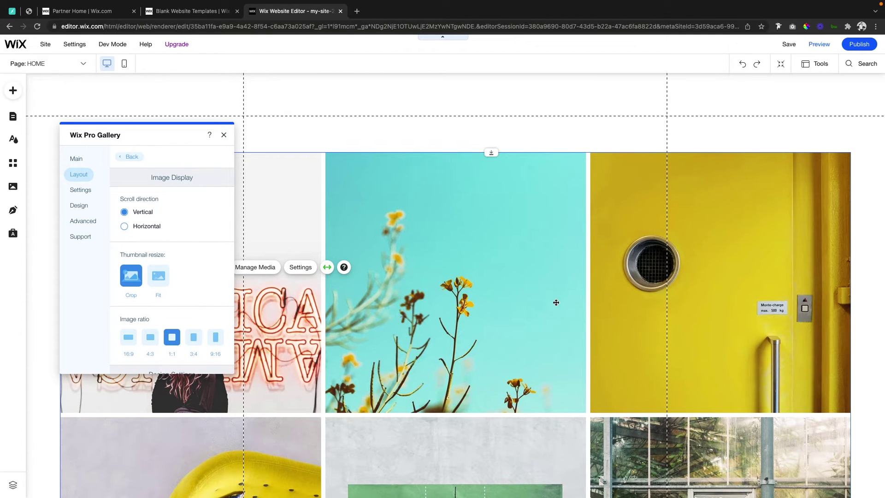
pyautogui.click(158, 275)
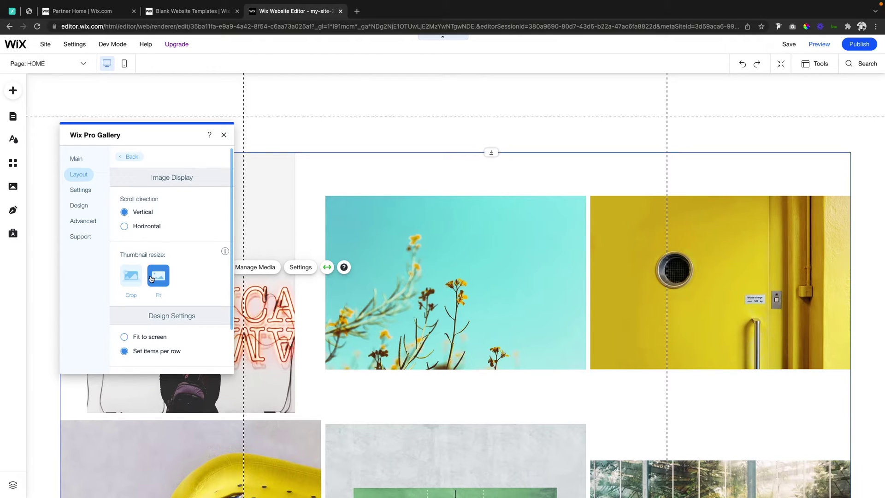
pyautogui.click(128, 278)
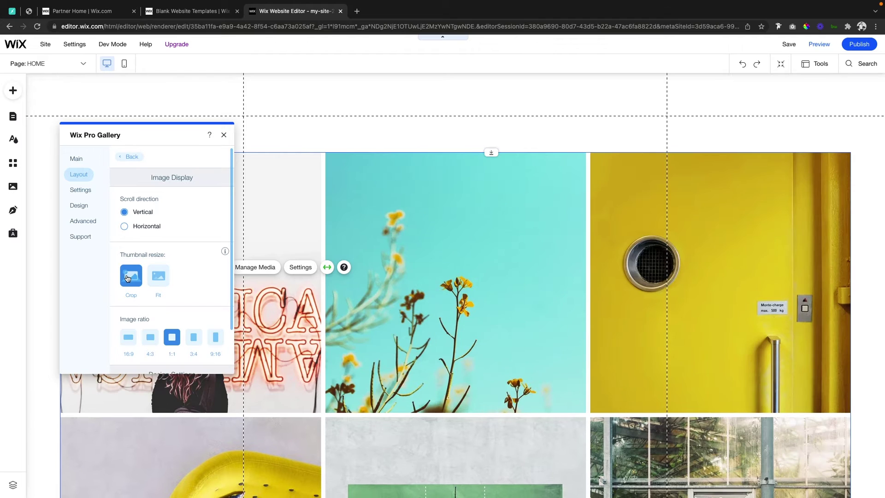
pyautogui.scroll(-5, 550, 258)
pyautogui.scroll(-4, 550, 258)
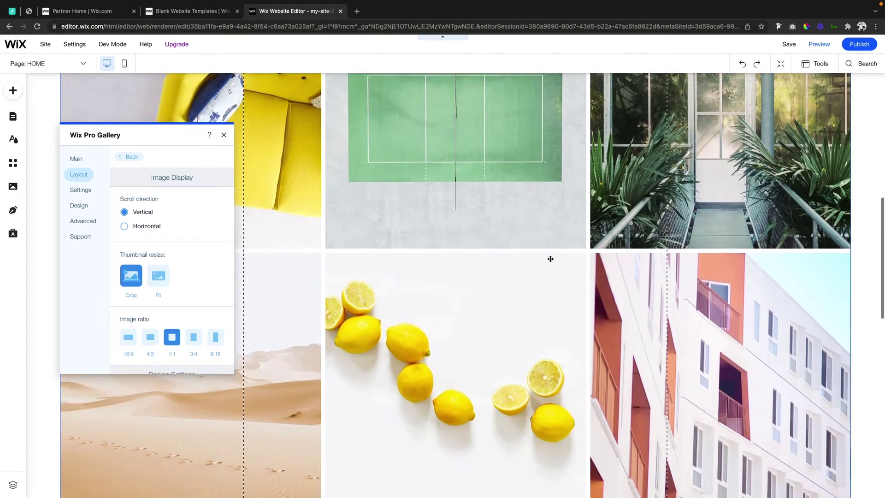
pyautogui.scroll(9, 461, 258)
# Step: Compare the 16:9, 4:3, 1:1, 3:4 and 9:16 image ratios on the gallery, ending with 16:9
pyautogui.scroll(-3, 125, 187)
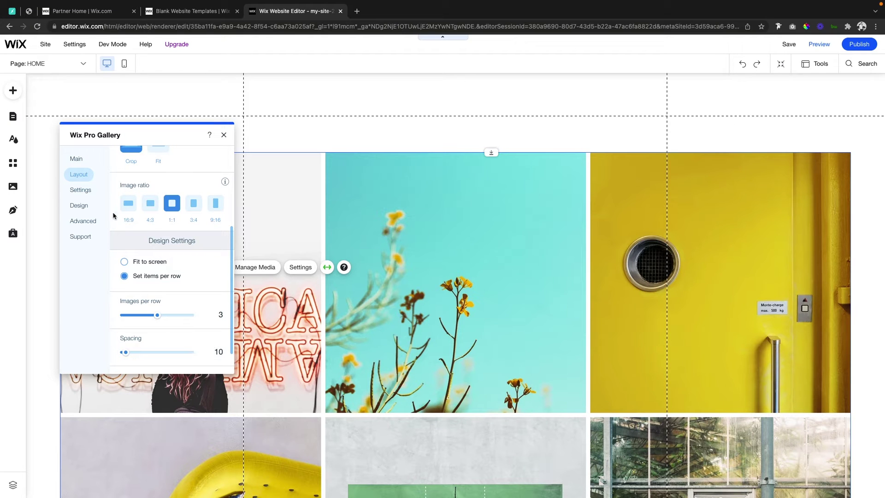
pyautogui.click(128, 202)
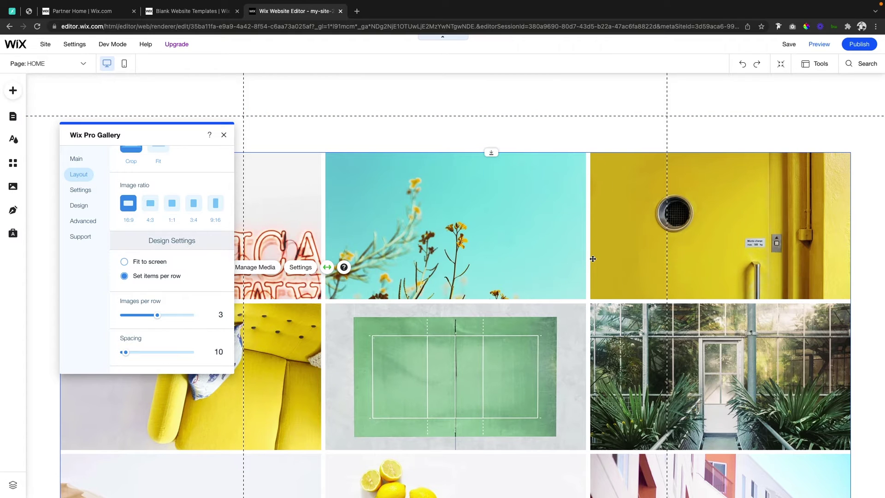
pyautogui.click(151, 206)
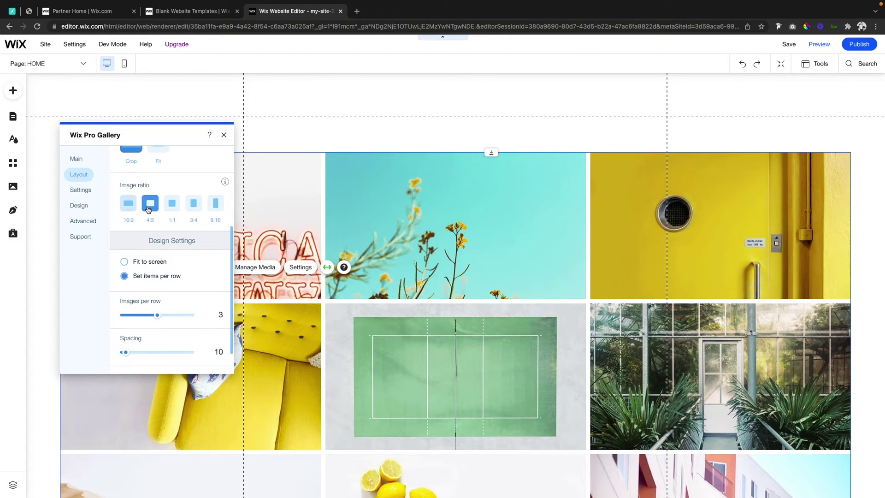
pyautogui.click(176, 210)
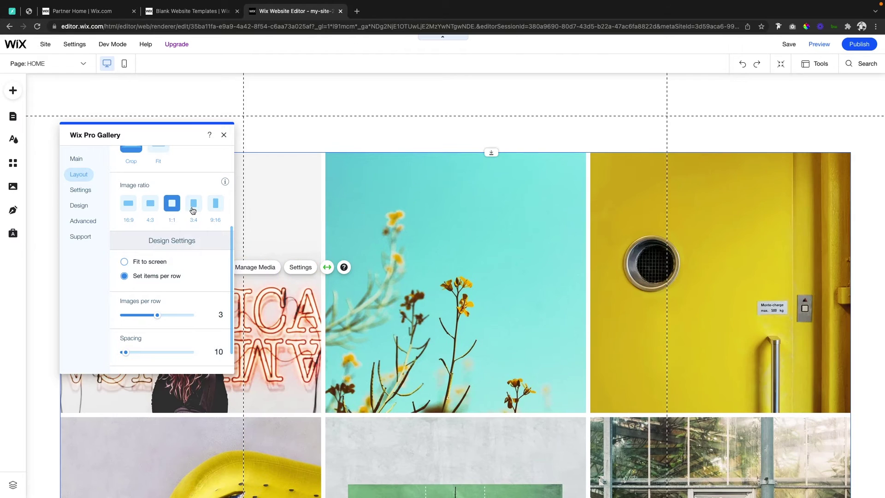
pyautogui.click(196, 208)
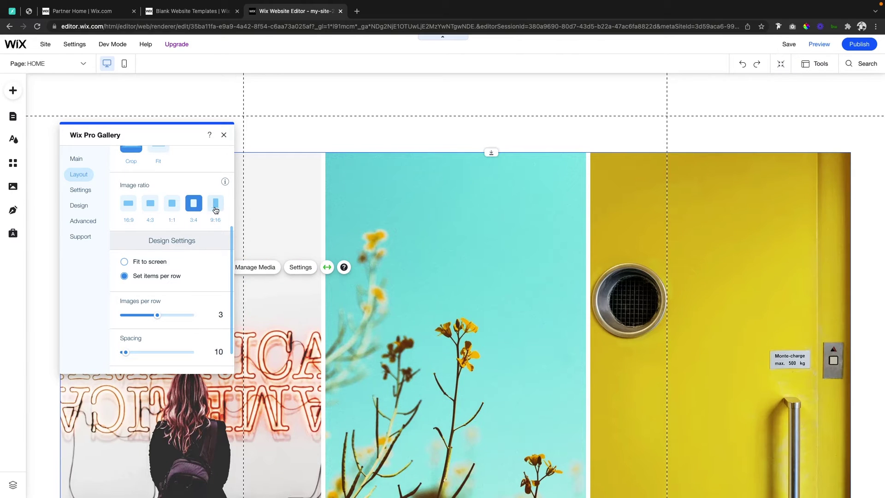
pyautogui.click(220, 209)
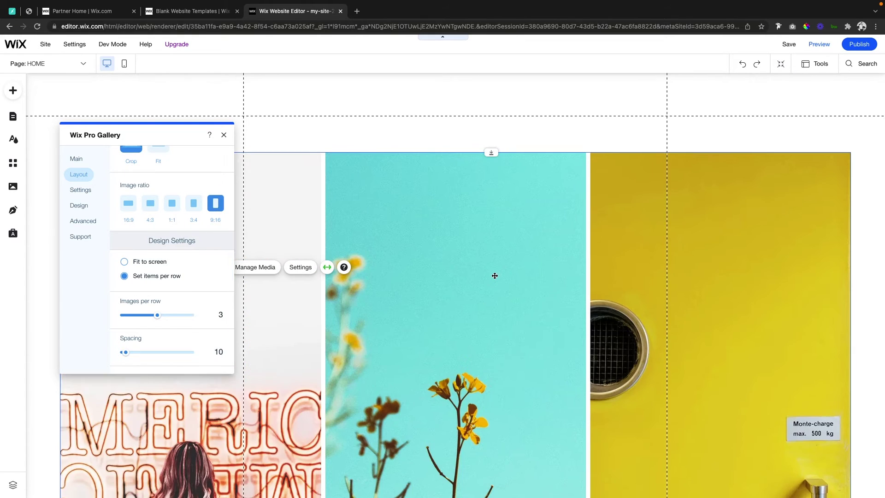
pyautogui.click(124, 208)
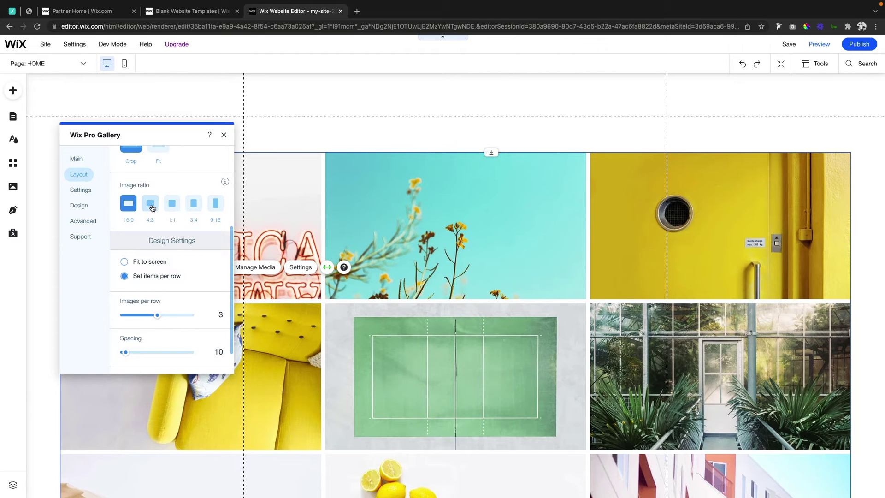
# Step: Try the 4:3 image ratio on the gallery, and set the ratio to 1:1
pyautogui.click(152, 206)
pyautogui.click(171, 205)
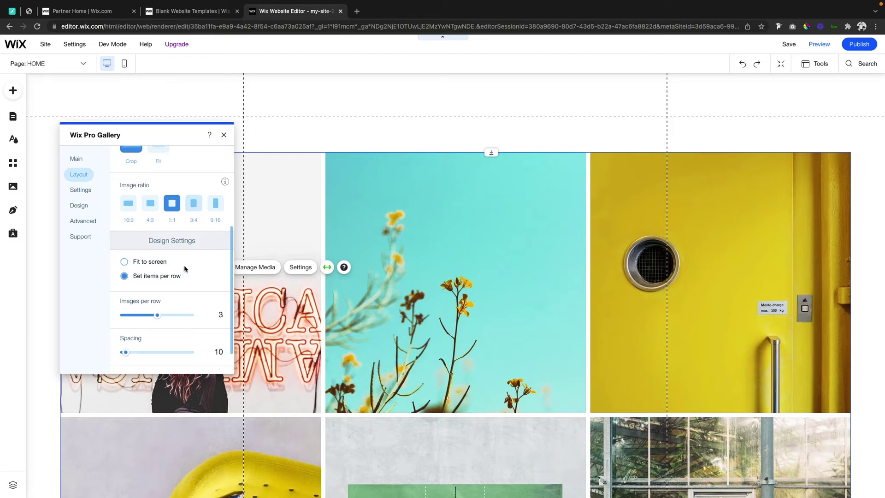
# Step: Set the gallery to 4 images per row with a spacing of 66
pyautogui.scroll(-1, 183, 266)
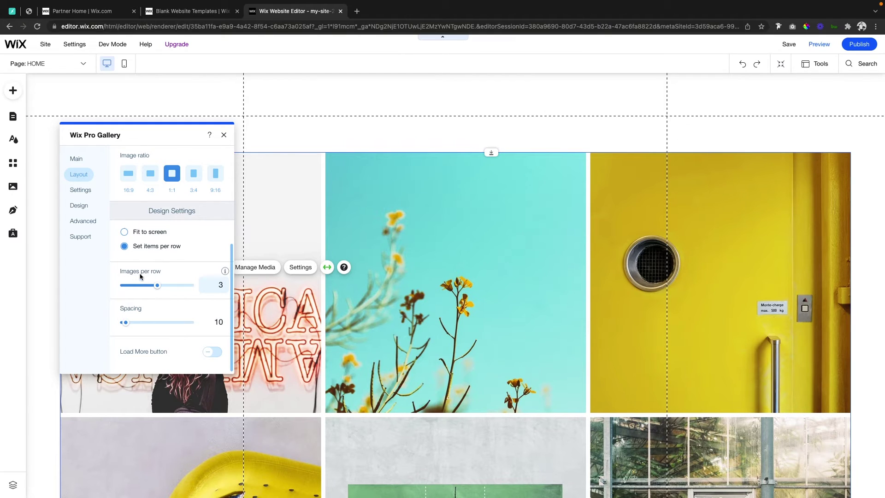
pyautogui.moveTo(159, 285); pyautogui.dragTo(174, 285)
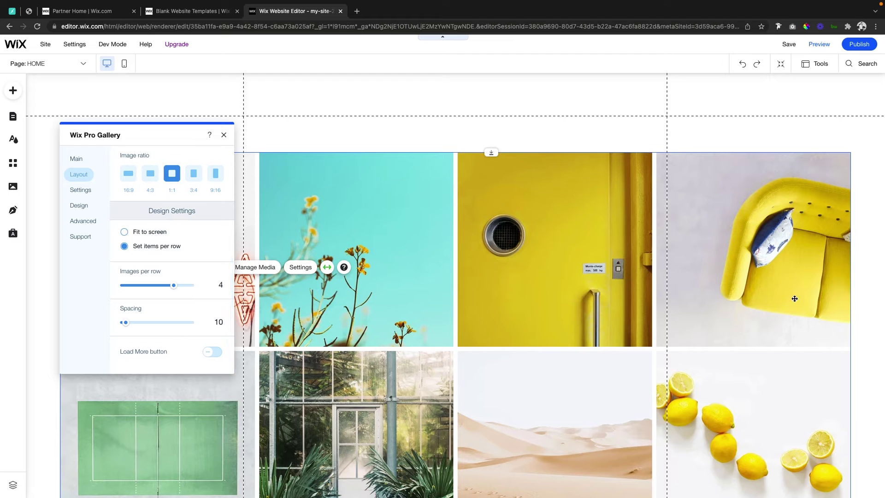
pyautogui.moveTo(126, 325); pyautogui.dragTo(139, 325)
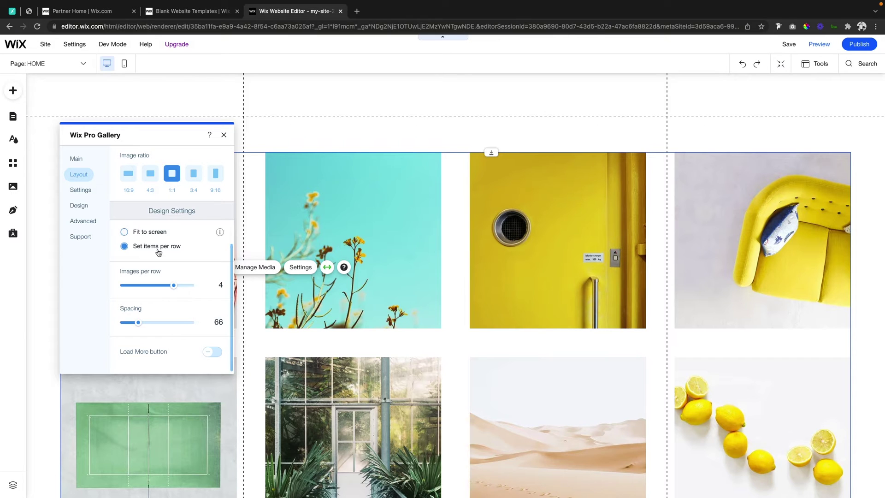
# Step: Try the Fit to screen option with a thumbnail size of 28, and check it in the site preview with a narrower browser window
pyautogui.click(140, 234)
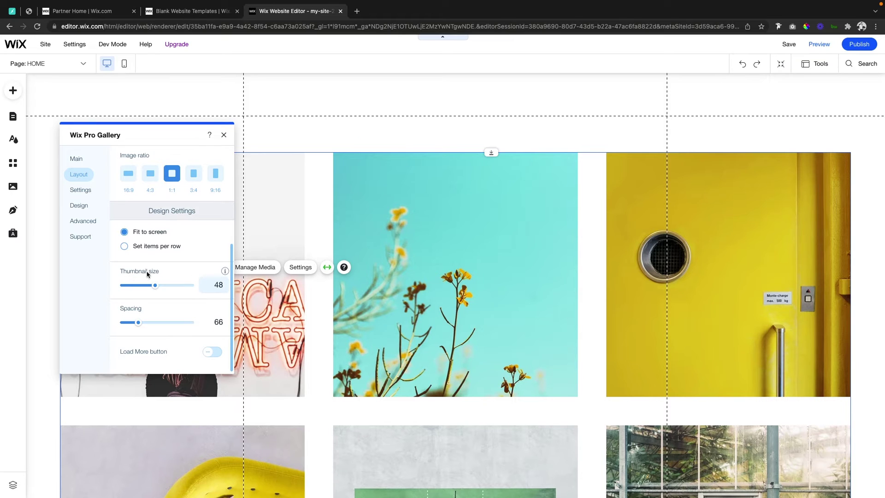
pyautogui.moveTo(157, 287); pyautogui.dragTo(143, 288)
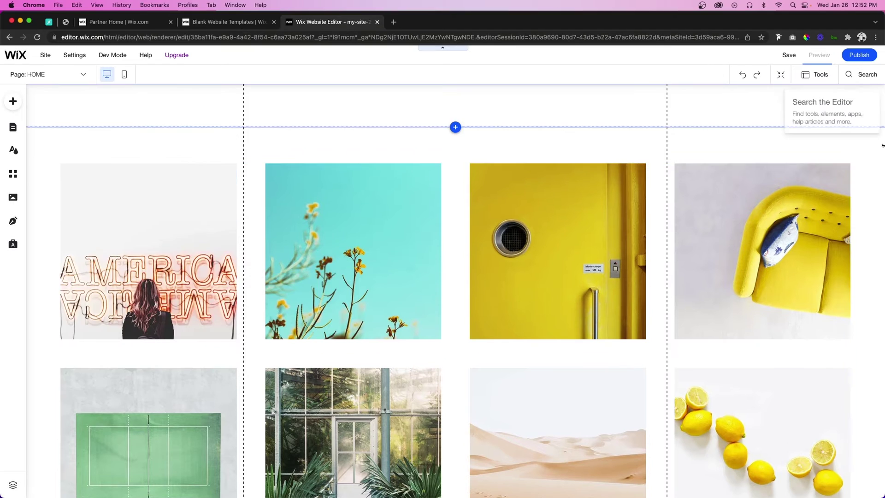
pyautogui.click(819, 44)
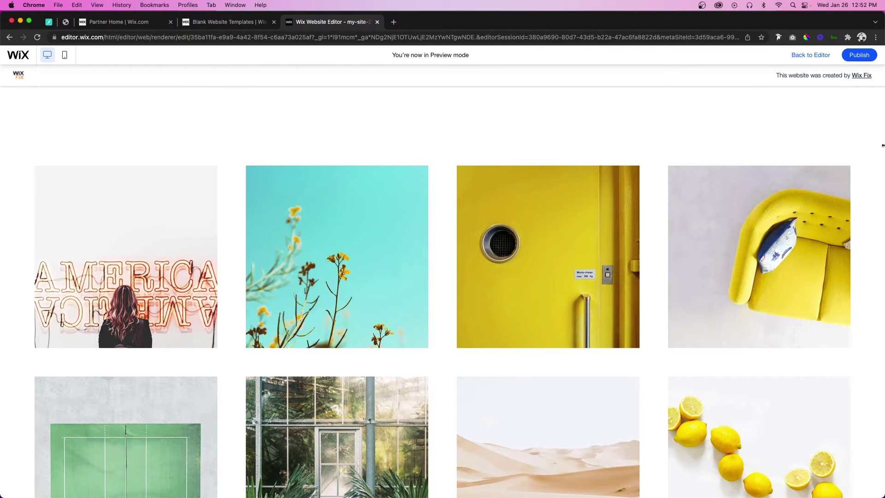
pyautogui.moveTo(881, 144); pyautogui.dragTo(707, 143)
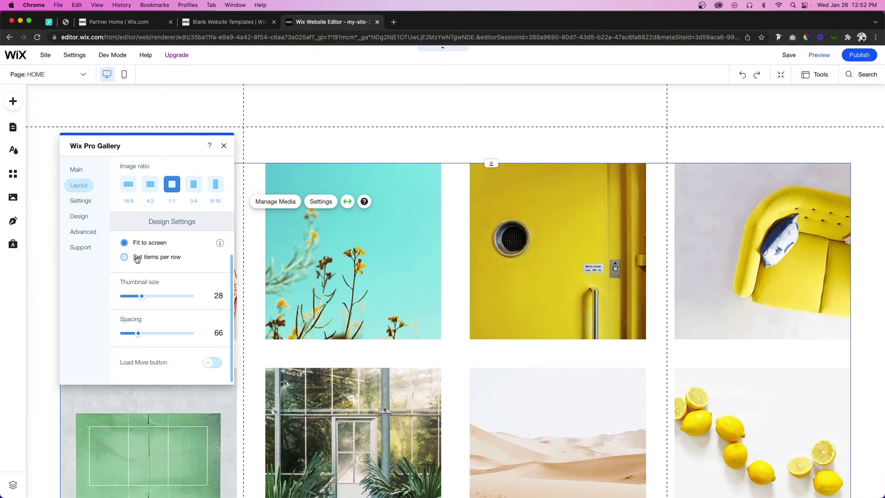
# Step: Switch the gallery back to Set items per row, and check the preview at narrower browser window widths before returning to the editor
pyautogui.click(134, 257)
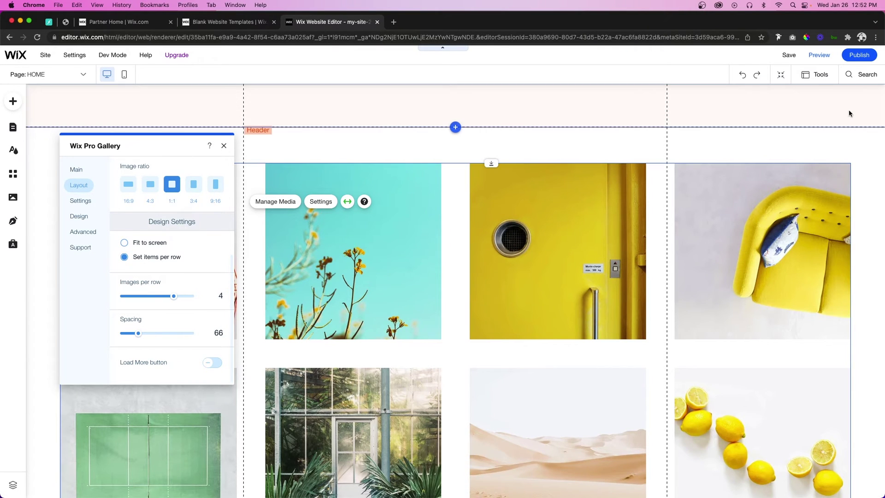
pyautogui.click(819, 55)
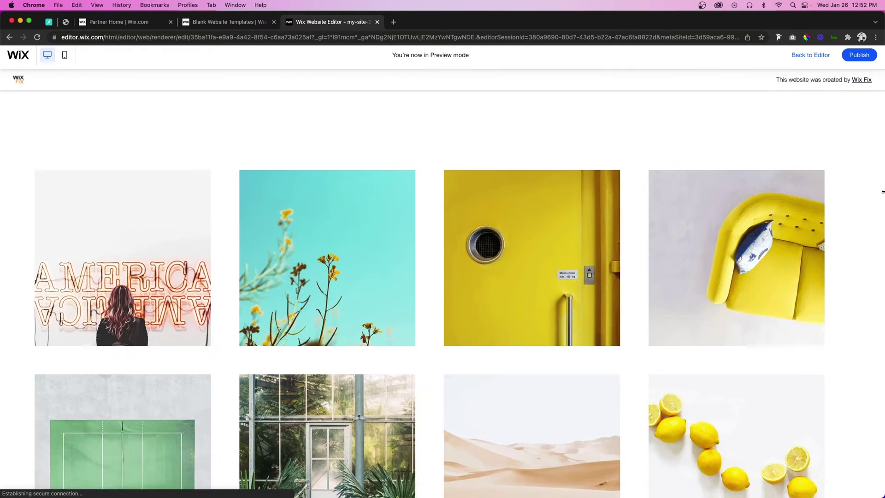
pyautogui.moveTo(883, 191); pyautogui.dragTo(684, 203)
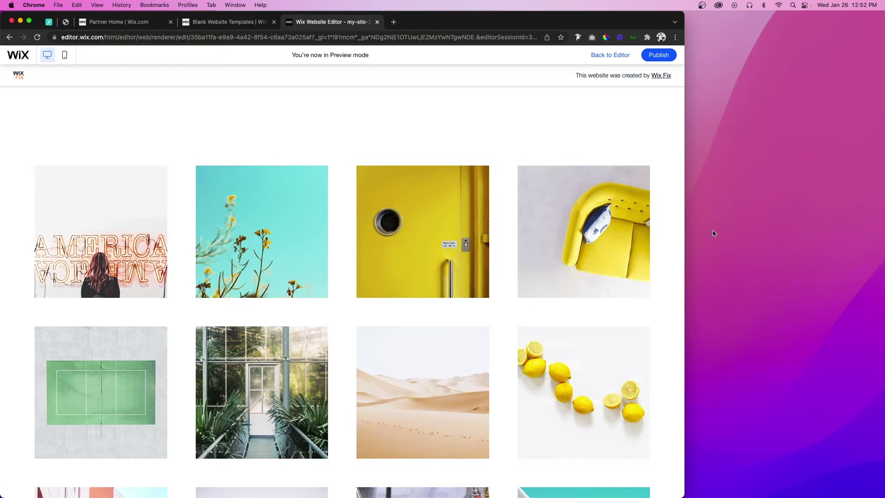
pyautogui.moveTo(685, 223); pyautogui.dragTo(551, 221)
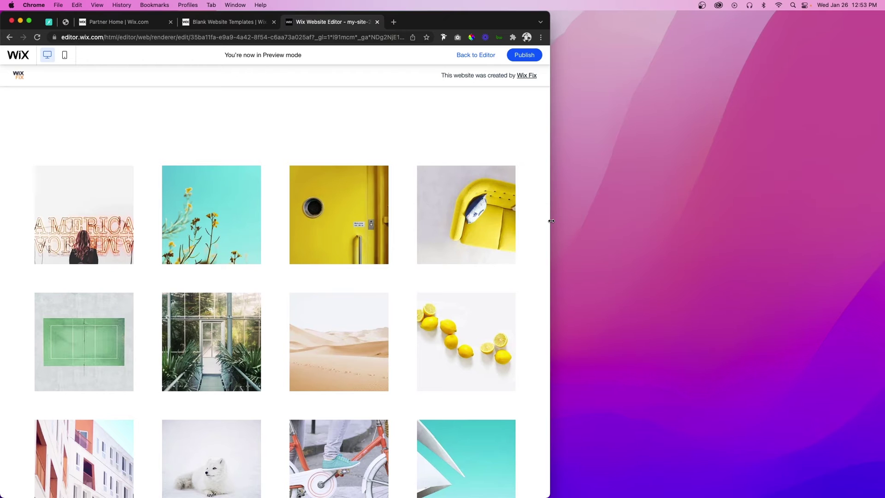
pyautogui.doubleClick(551, 221)
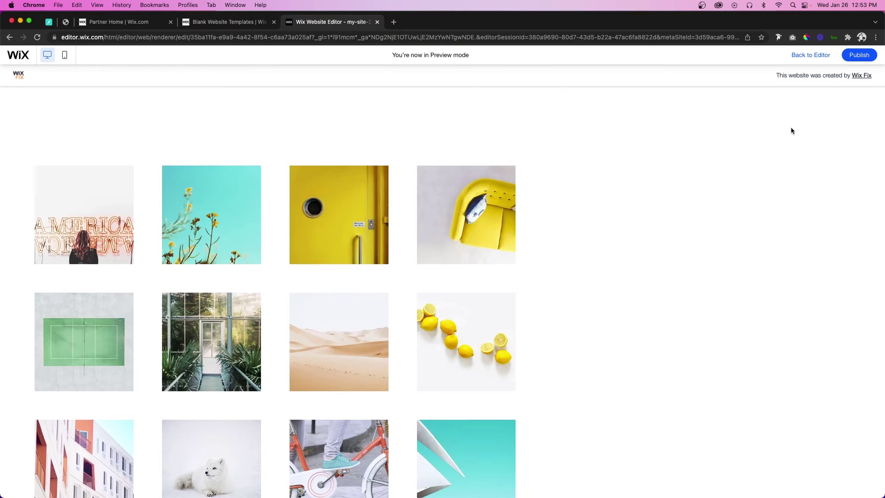
pyautogui.click(801, 55)
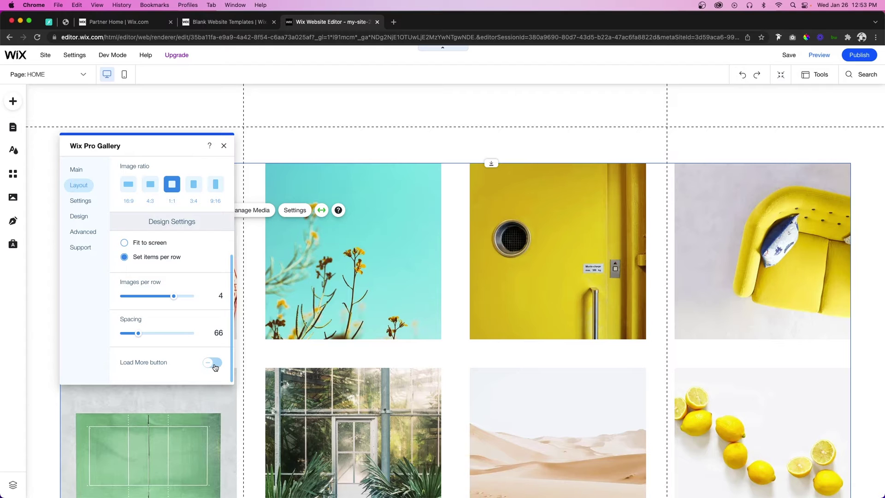
# Step: Turn on the gallery's Load More button and set it to load one more section
pyautogui.click(213, 362)
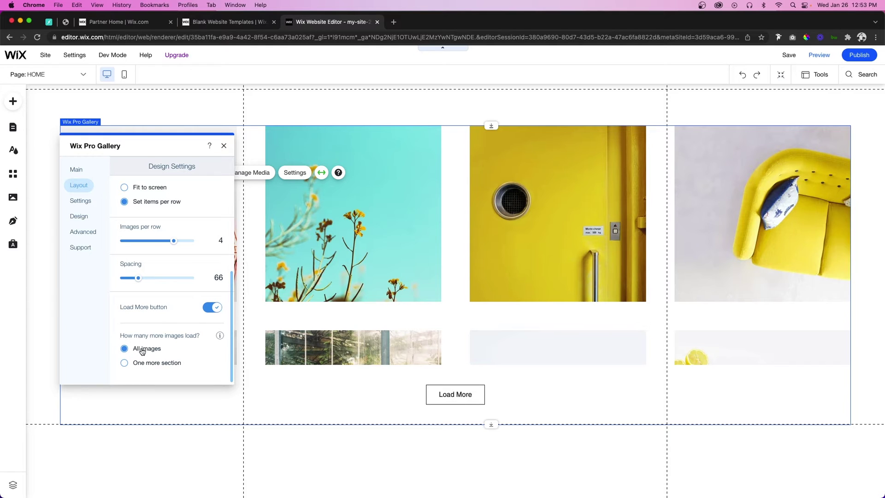
pyautogui.click(151, 368)
pyautogui.scroll(5, 212, 240)
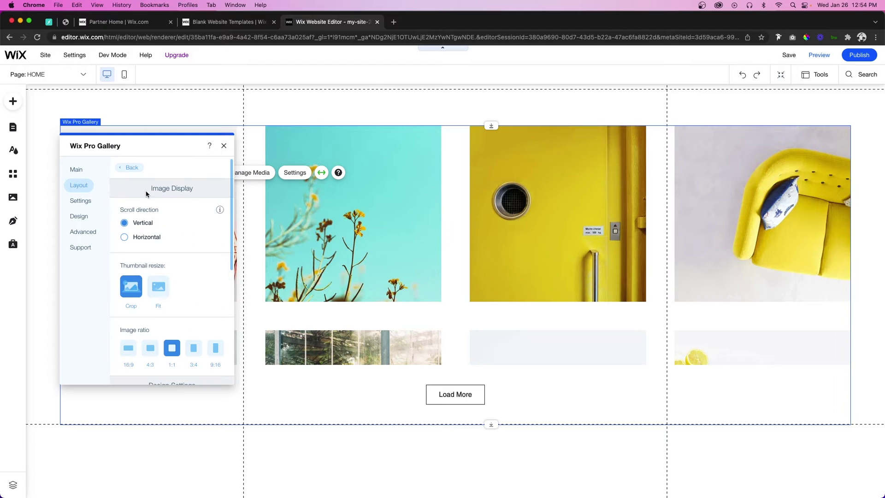
# Step: Review the gallery's item-click options, and examine the flower image's expand mode, title, description and full-screen view in the site preview
pyautogui.click(76, 200)
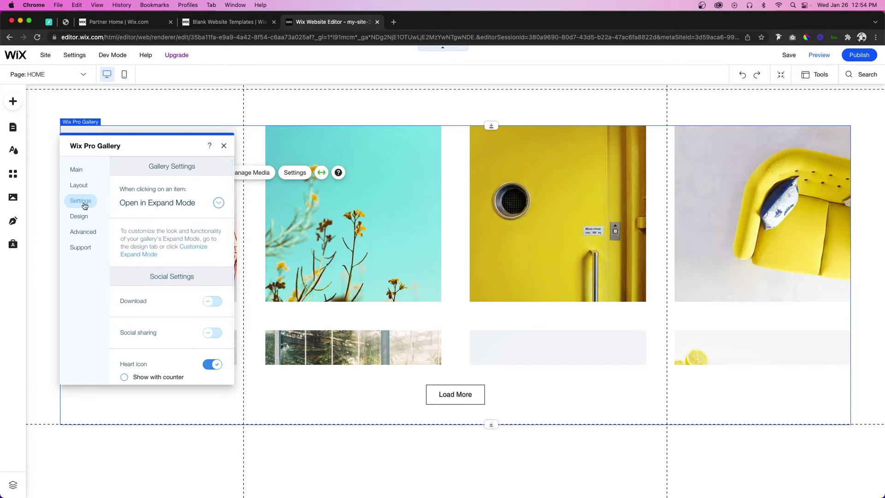
pyautogui.click(150, 204)
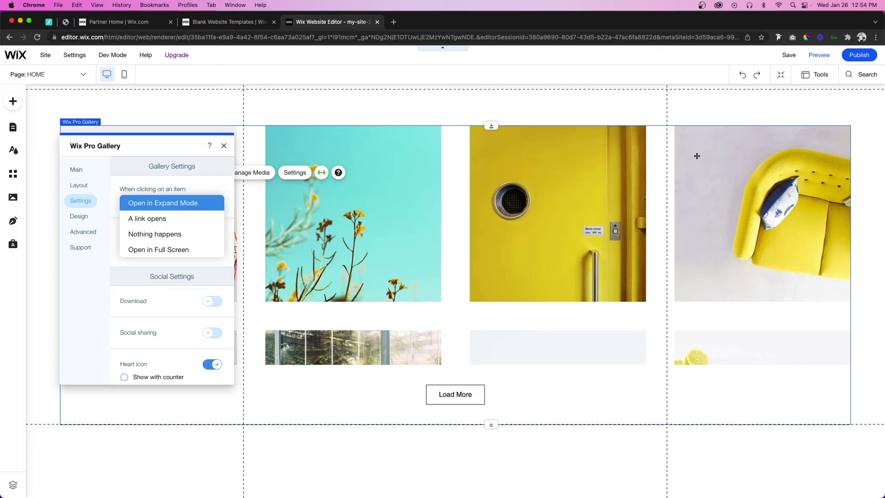
pyautogui.click(812, 56)
pyautogui.click(813, 56)
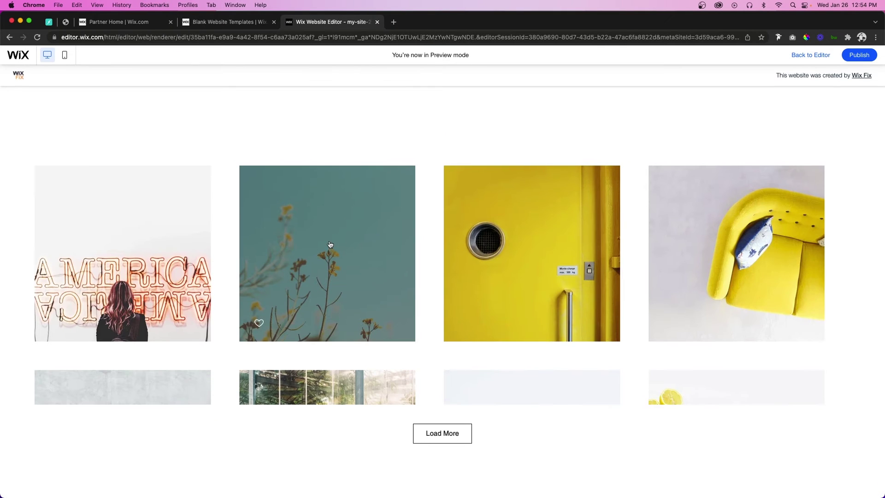
pyautogui.click(330, 244)
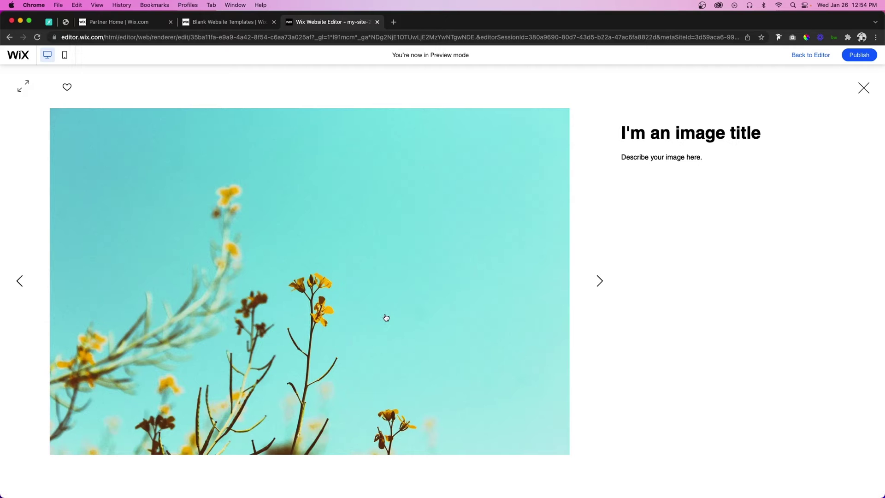
pyautogui.moveTo(626, 138); pyautogui.dragTo(691, 162)
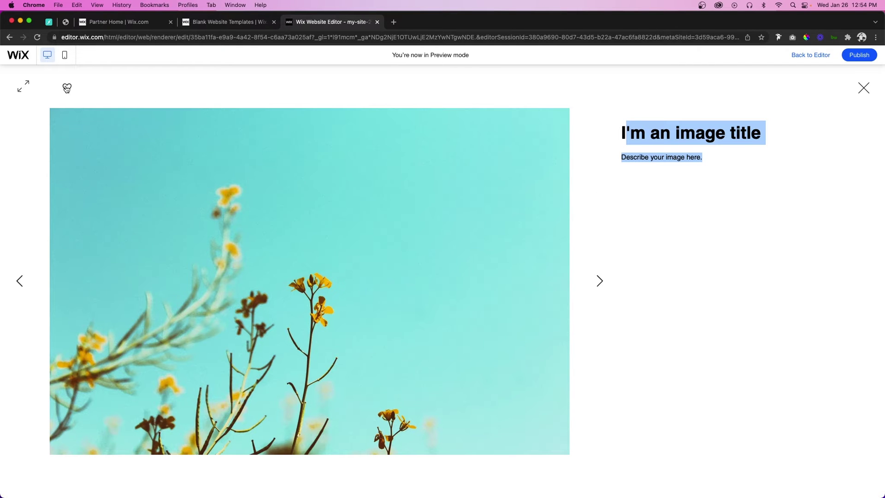
pyautogui.click(21, 89)
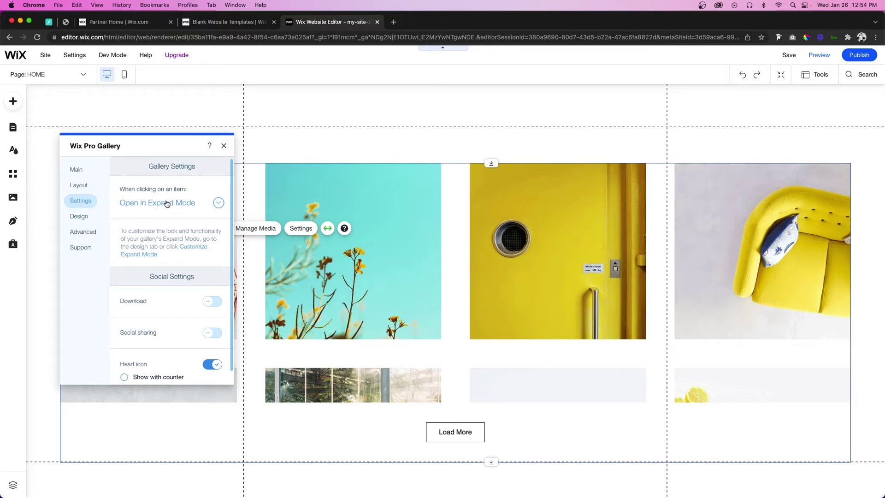
# Step: Set the item-click action to A link opens, and inspect the first image's link field in the gallery's media organizer
pyautogui.click(166, 203)
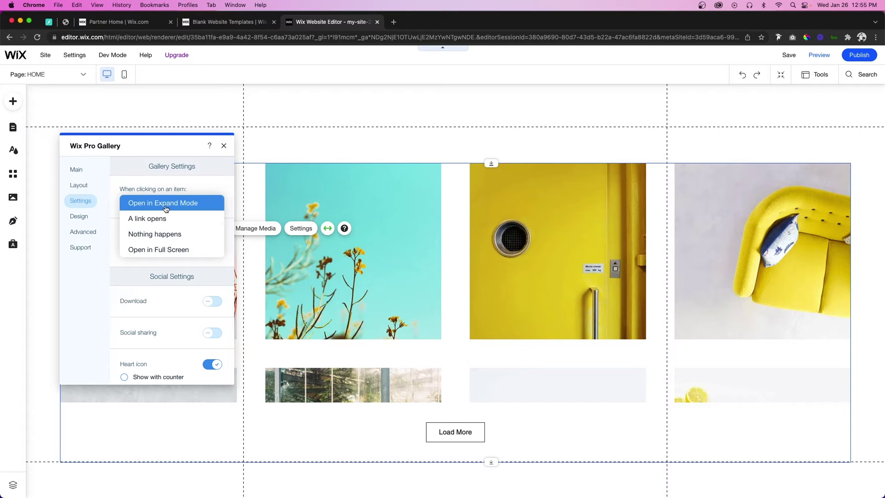
pyautogui.click(161, 223)
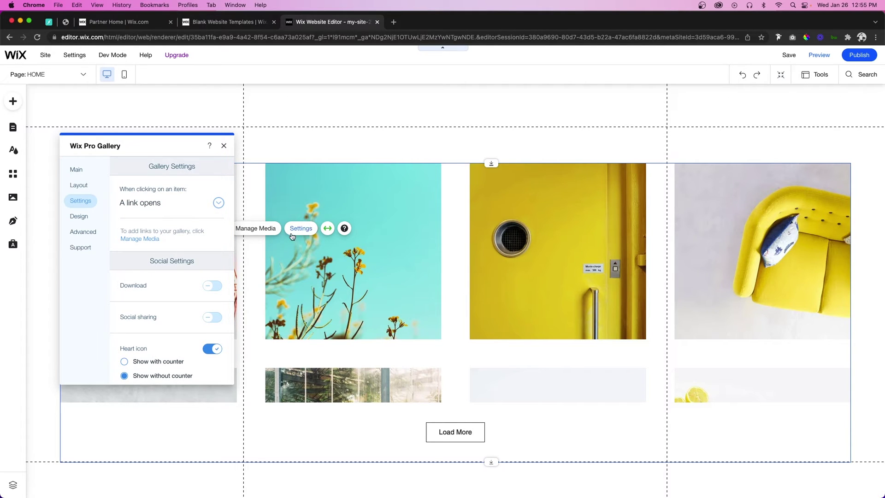
pyautogui.click(262, 230)
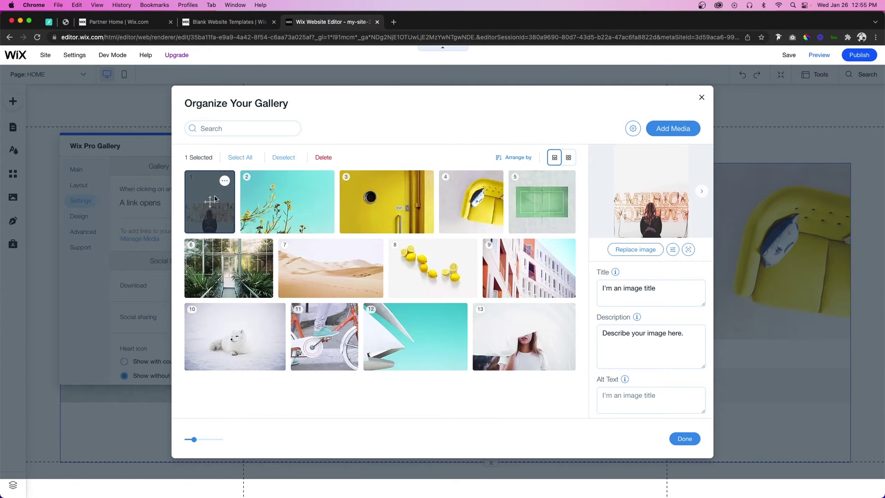
pyautogui.scroll(-2, 652, 369)
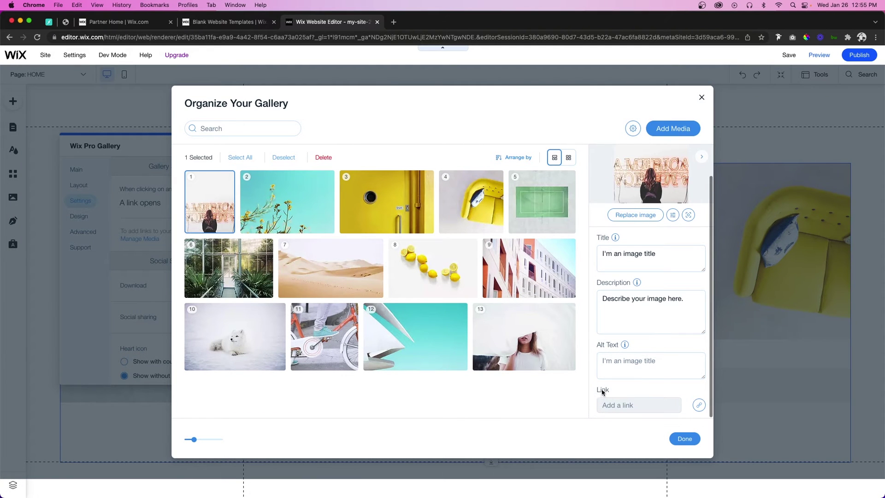
pyautogui.click(701, 97)
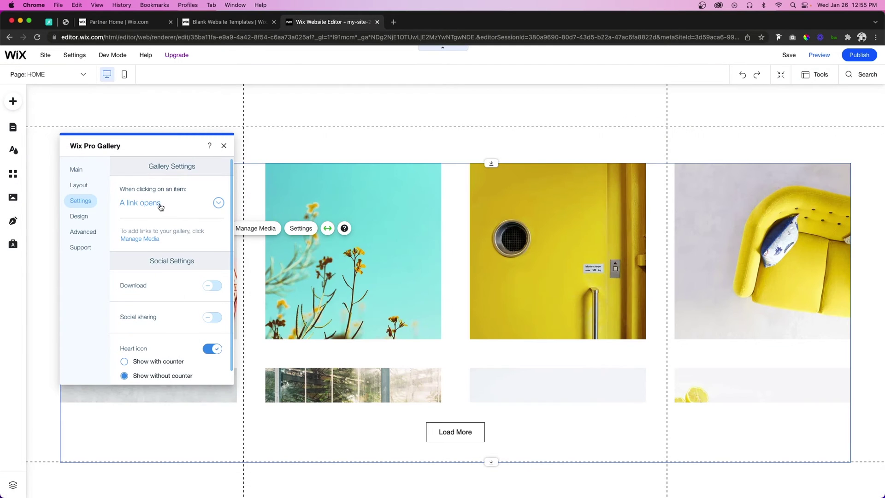
# Step: Try Nothing happens as the item-click action, and set it to Open in Full Screen
pyautogui.click(158, 204)
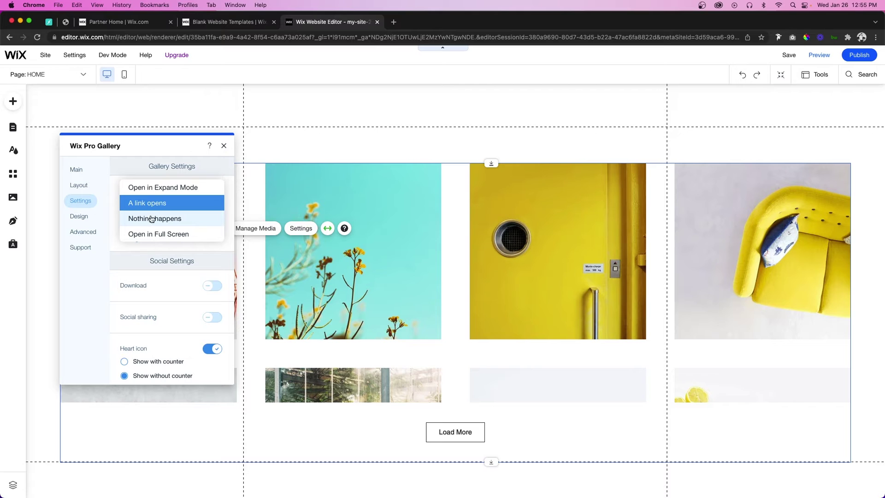
pyautogui.click(152, 220)
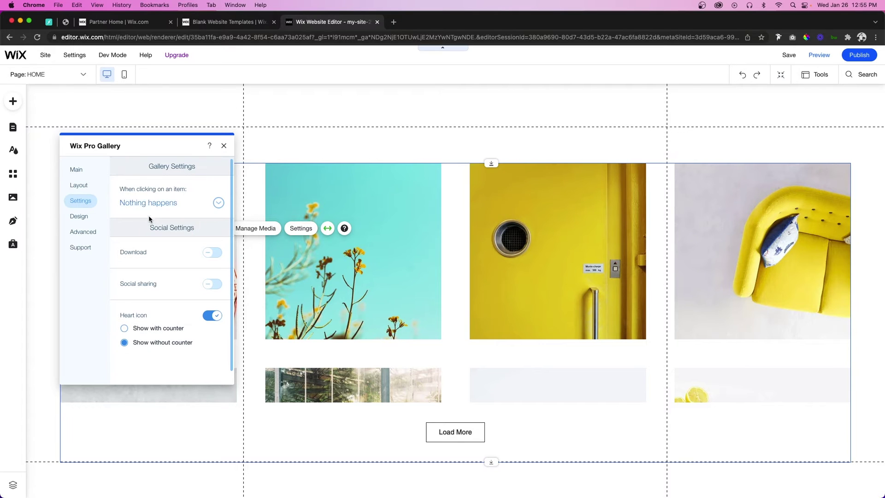
pyautogui.click(144, 208)
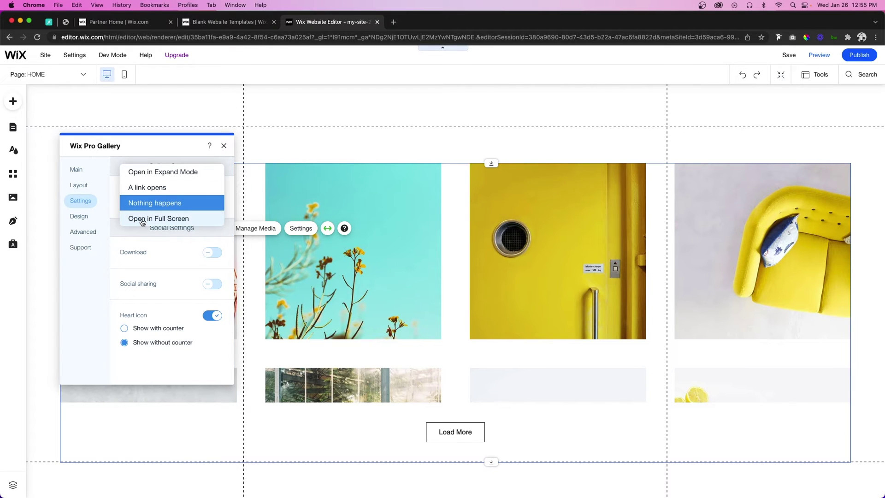
pyautogui.click(143, 221)
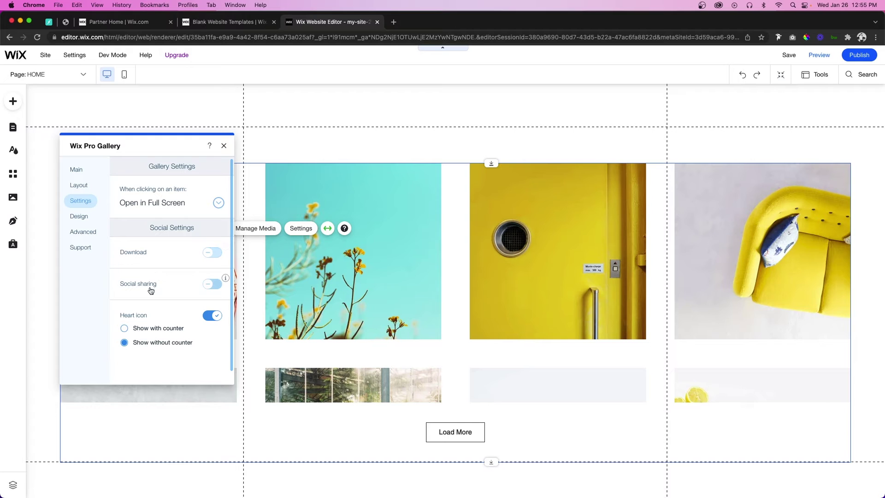
# Step: Try the gallery's social sharing and heart icon switches and the heart counter, ending with the heart icon shown without counter
pyautogui.click(212, 286)
pyautogui.click(210, 286)
pyautogui.click(212, 315)
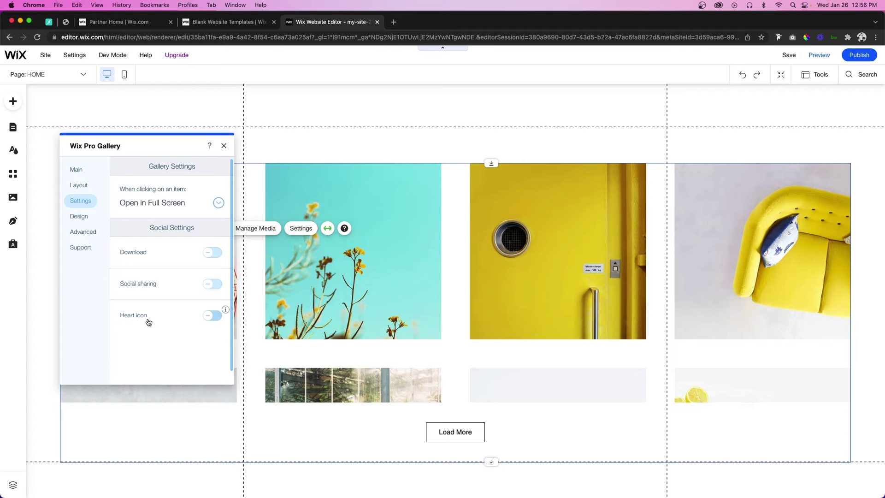
pyautogui.click(167, 314)
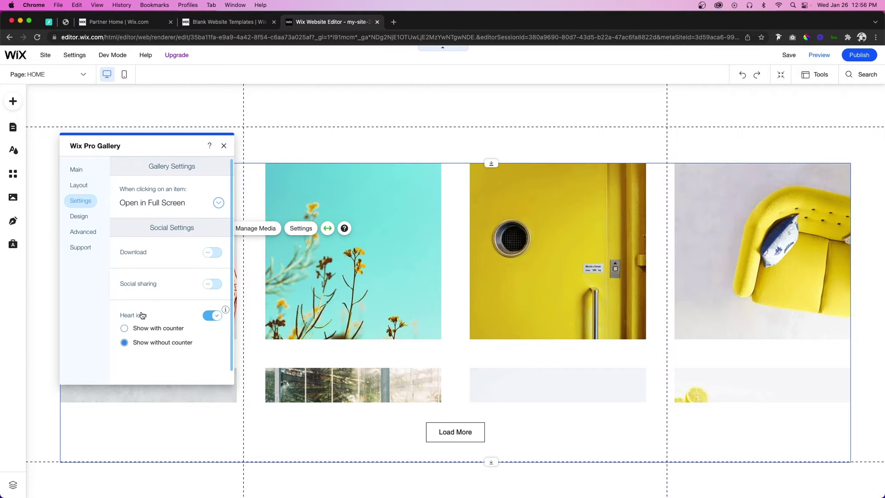
pyautogui.click(143, 330)
pyautogui.click(155, 343)
# Step: Try a partial hover overlay at 27% size in the gallery's overlay design settings, and return to Full Overlay
pyautogui.click(80, 217)
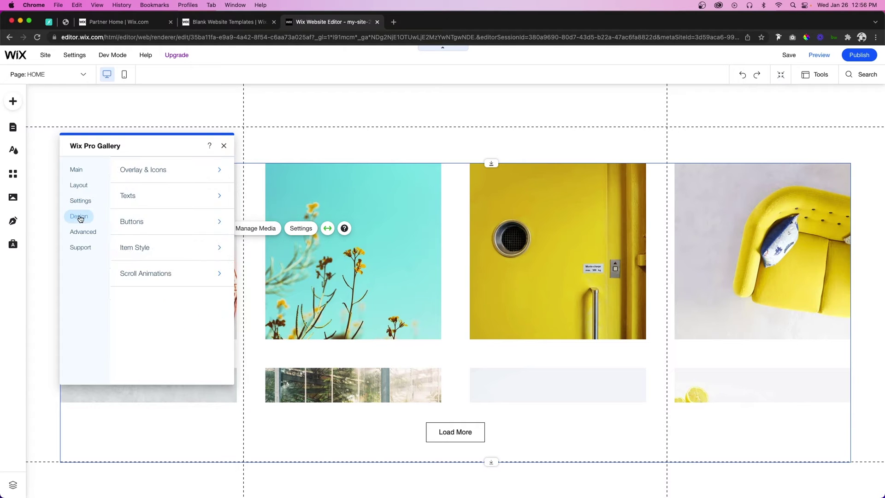
pyautogui.click(156, 171)
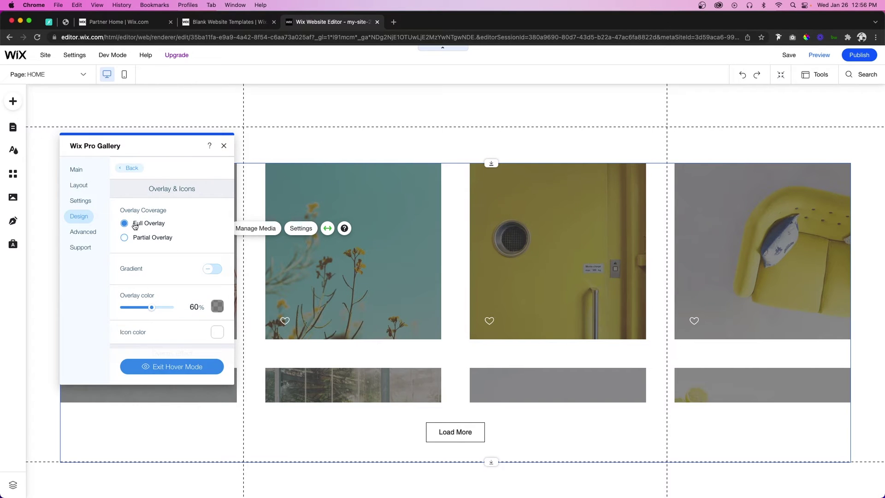
pyautogui.click(143, 239)
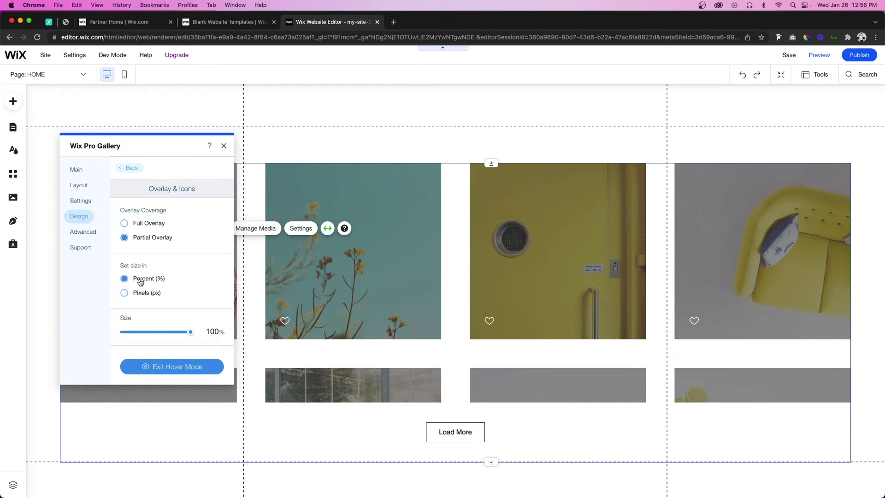
pyautogui.moveTo(172, 331); pyautogui.dragTo(141, 332)
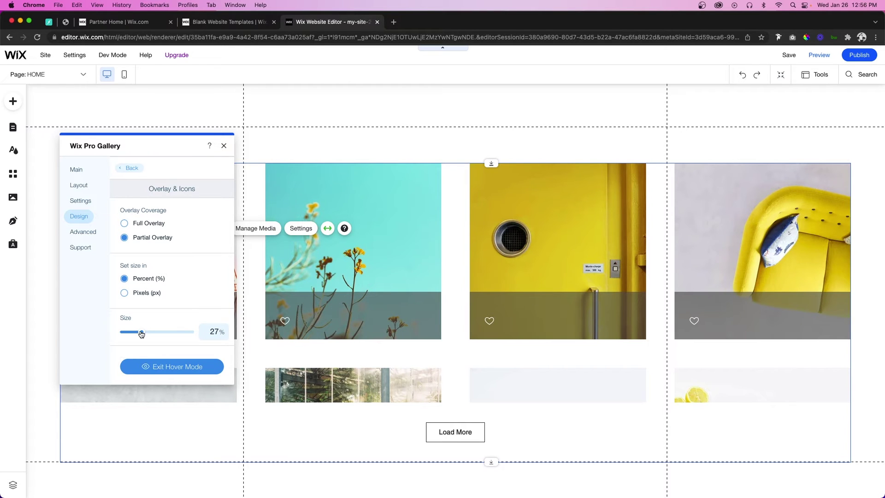
pyautogui.moveTo(142, 333); pyautogui.dragTo(194, 331)
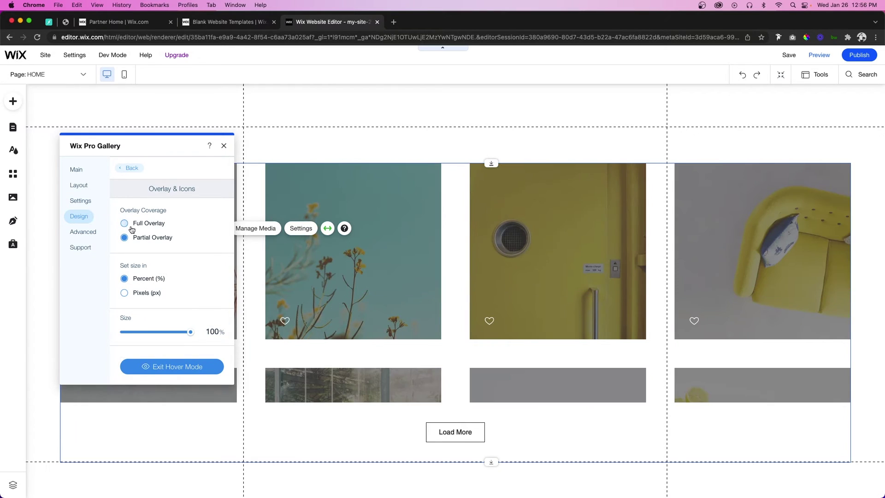
pyautogui.click(130, 225)
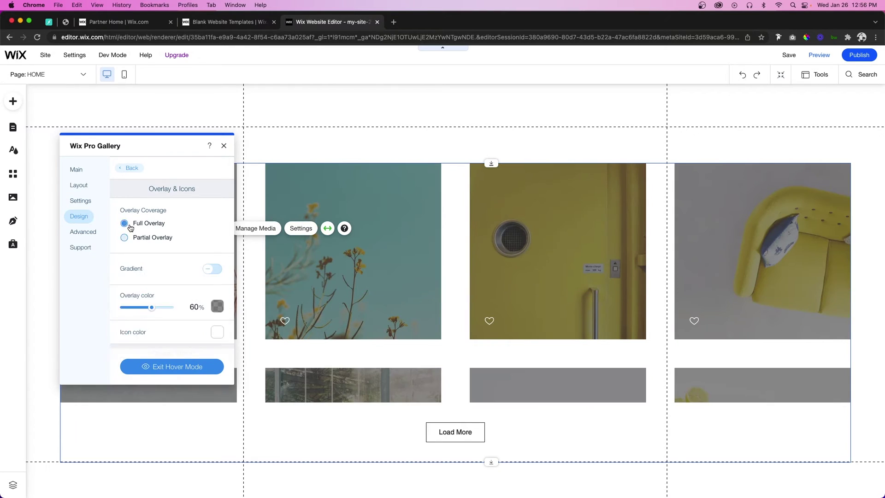
# Step: Turn on the gradient for the gallery's full hover overlay and review its color, opacity and direction settings
pyautogui.click(222, 272)
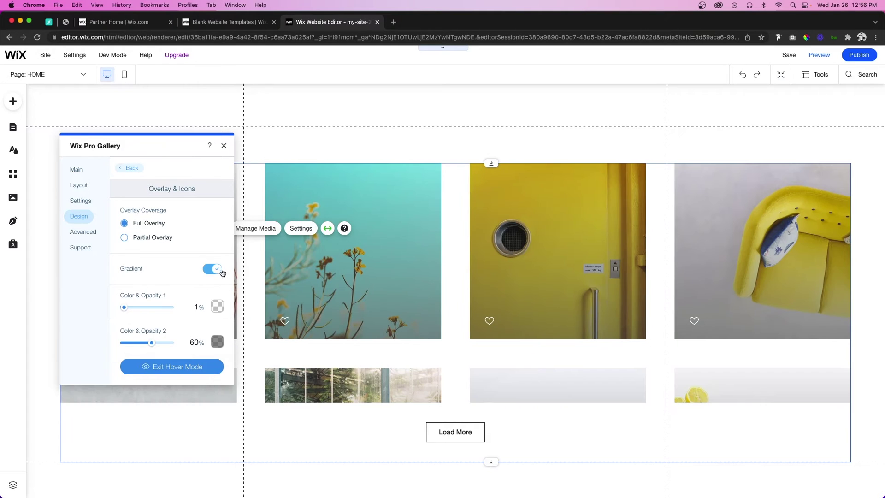
pyautogui.scroll(-3, 170, 287)
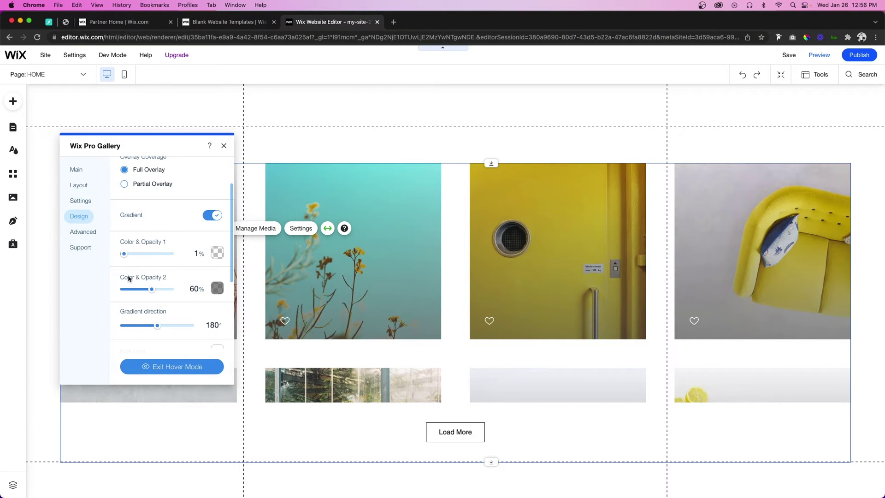
pyautogui.scroll(-2, 217, 291)
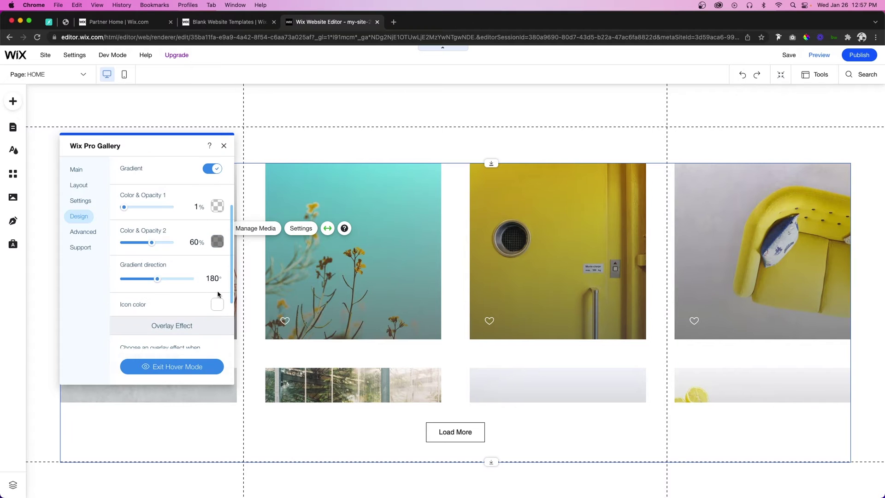
# Step: Try blue #0057E1 as the overlay's icon color, and set it back to white #FFFFFF
pyautogui.scroll(-2, 170, 270)
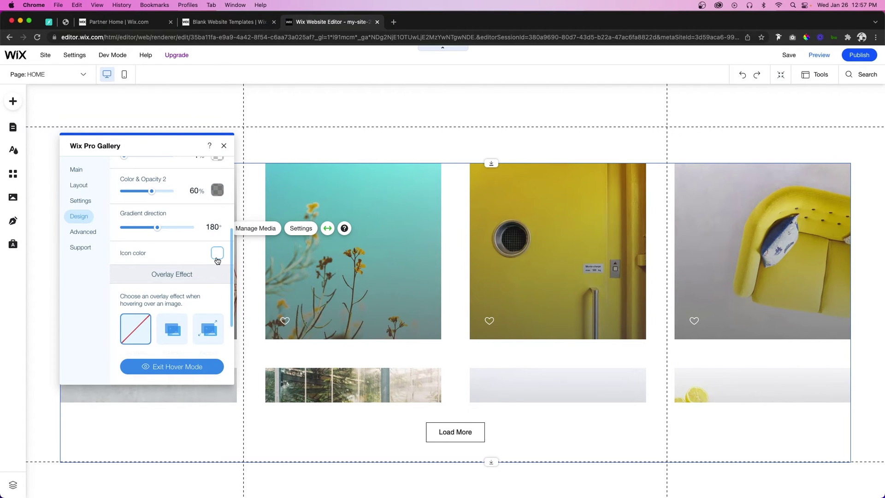
pyautogui.click(217, 254)
pyautogui.click(280, 308)
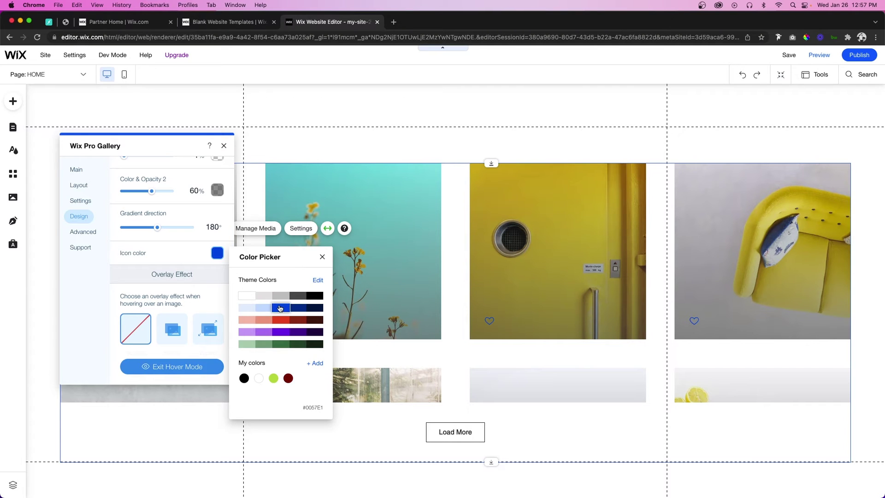
pyautogui.click(248, 296)
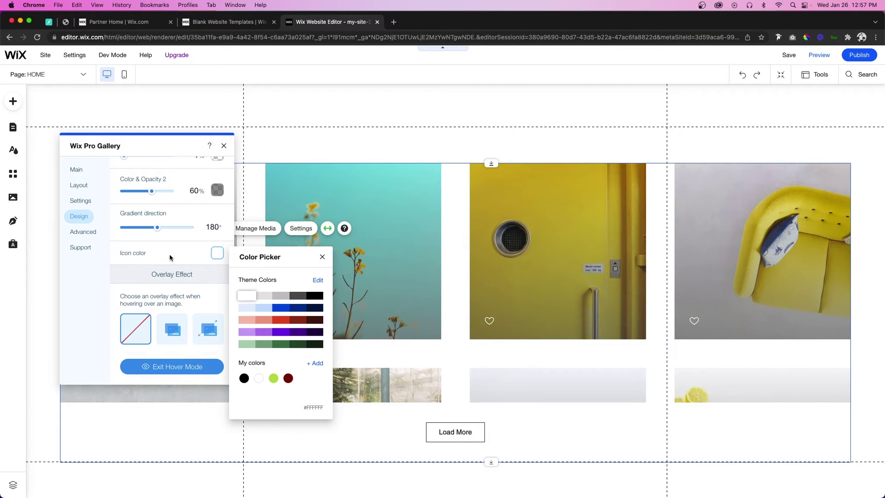
pyautogui.click(169, 278)
# Step: Set the hover overlay effect to Fade in and check the gallery in the site preview
pyautogui.scroll(-5, 152, 253)
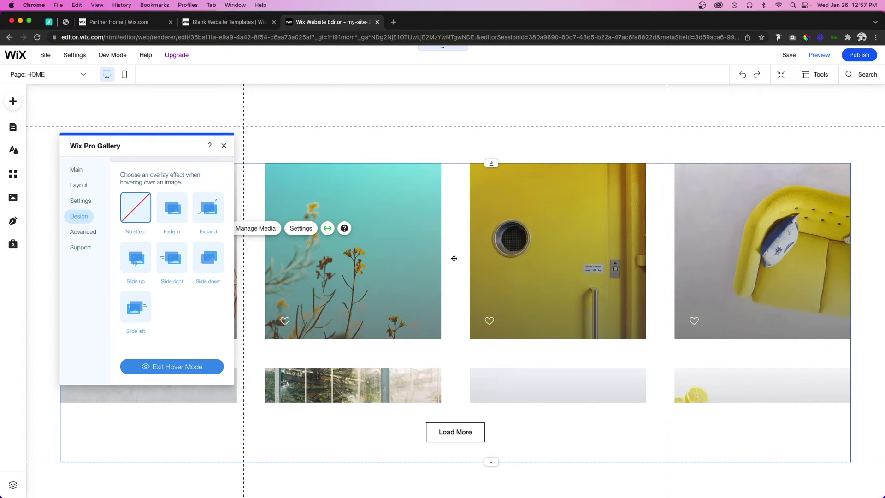
pyautogui.click(171, 206)
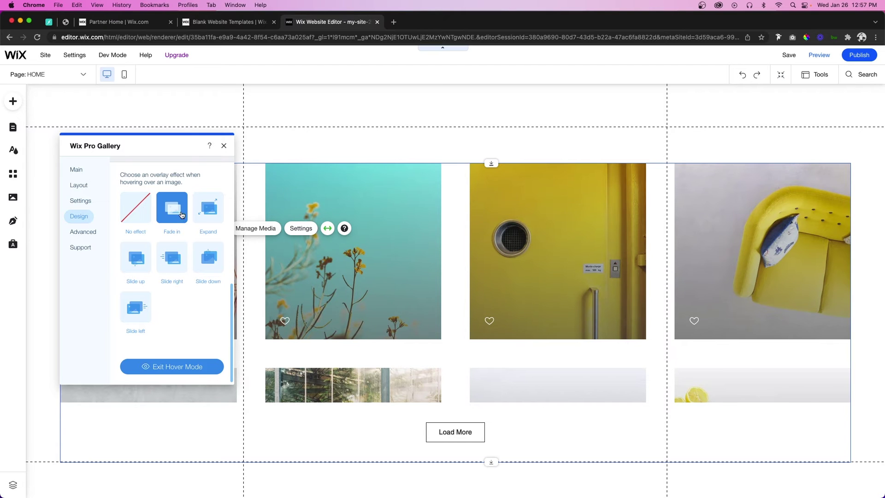
pyautogui.click(819, 55)
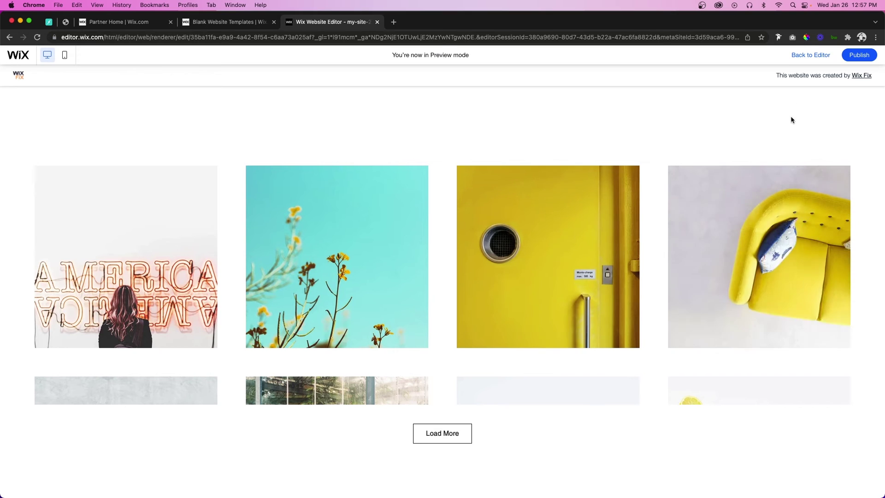
pyautogui.click(811, 54)
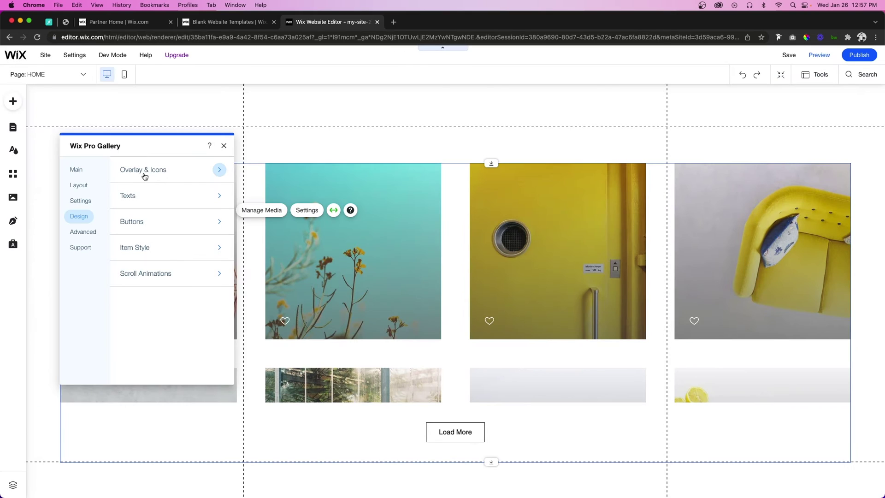
# Step: Display the title and description on gallery items, trying the Above and On image info positions and settling on Underneath
pyautogui.click(151, 199)
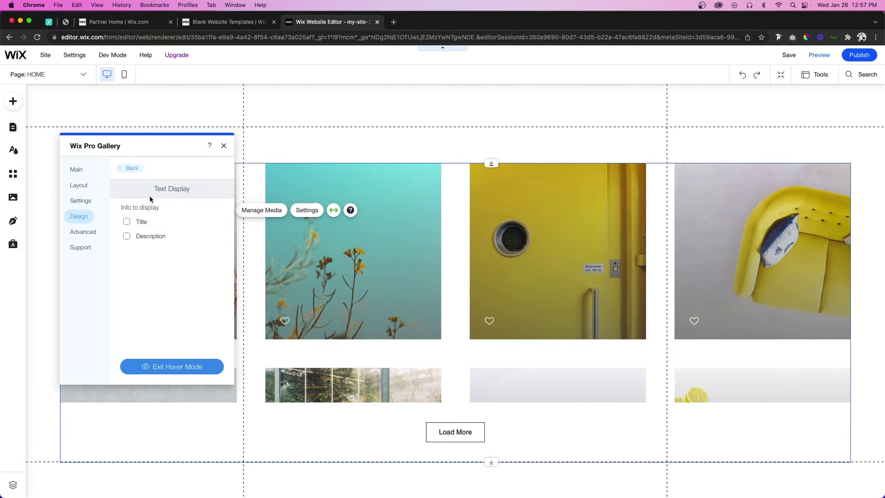
pyautogui.click(127, 222)
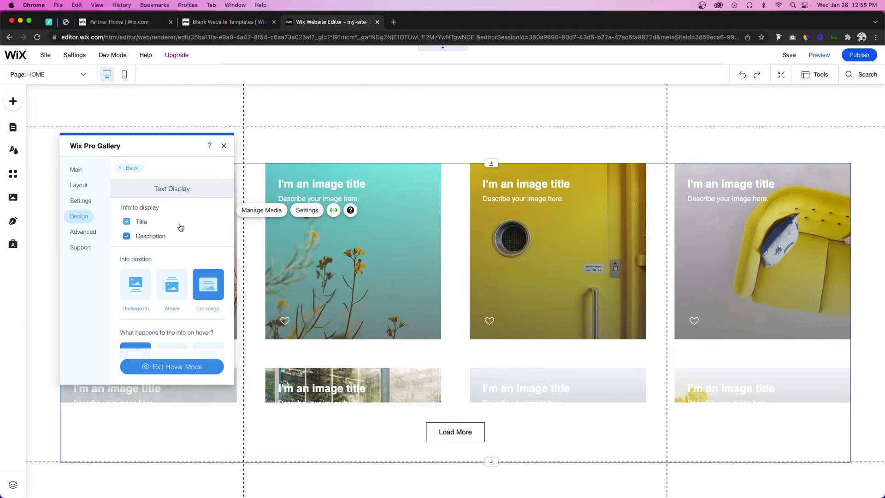
pyautogui.scroll(-3, 178, 225)
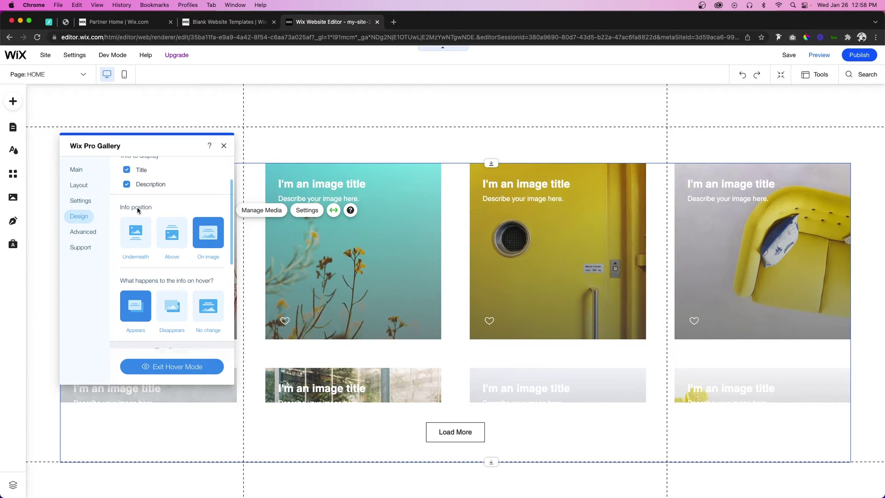
pyautogui.click(136, 238)
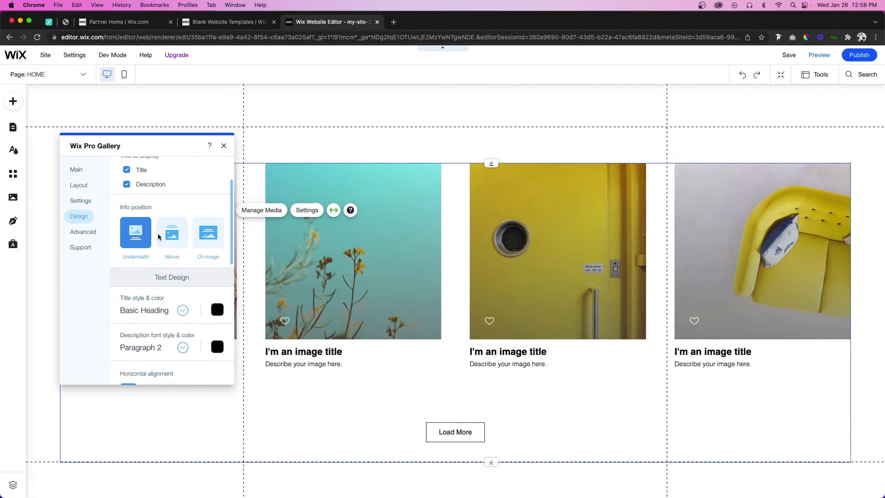
pyautogui.click(177, 237)
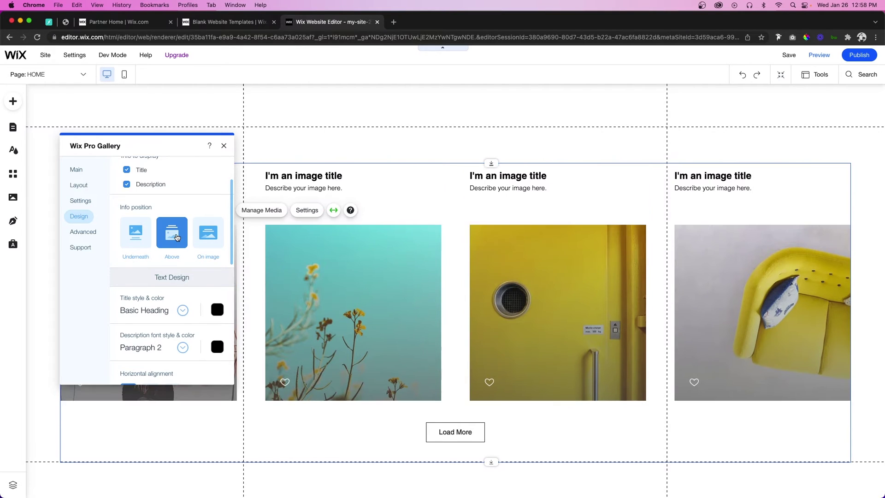
pyautogui.click(208, 238)
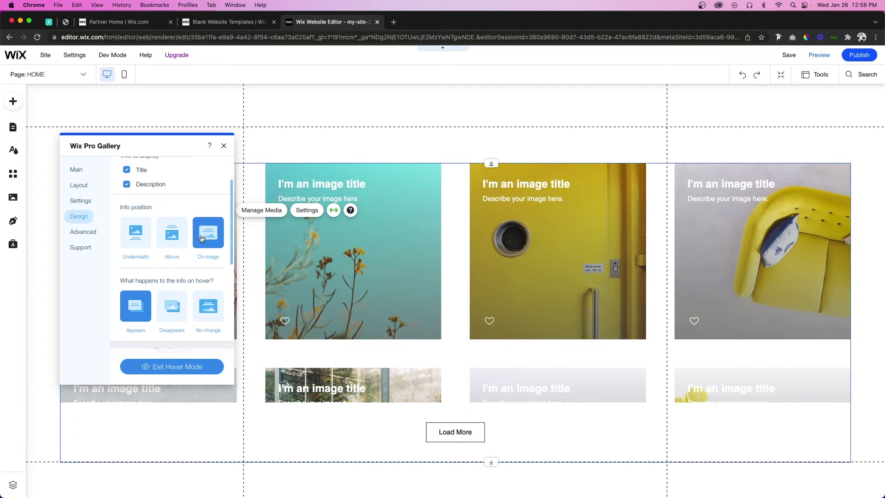
pyautogui.click(134, 237)
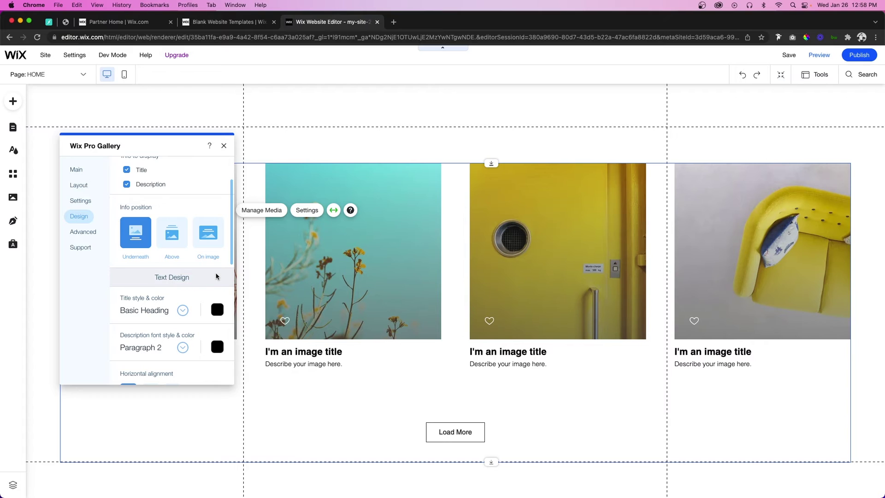
# Step: Inspect the title's font options, and compare the text's horizontal alignments, ending with center alignment
pyautogui.scroll(-3, 149, 261)
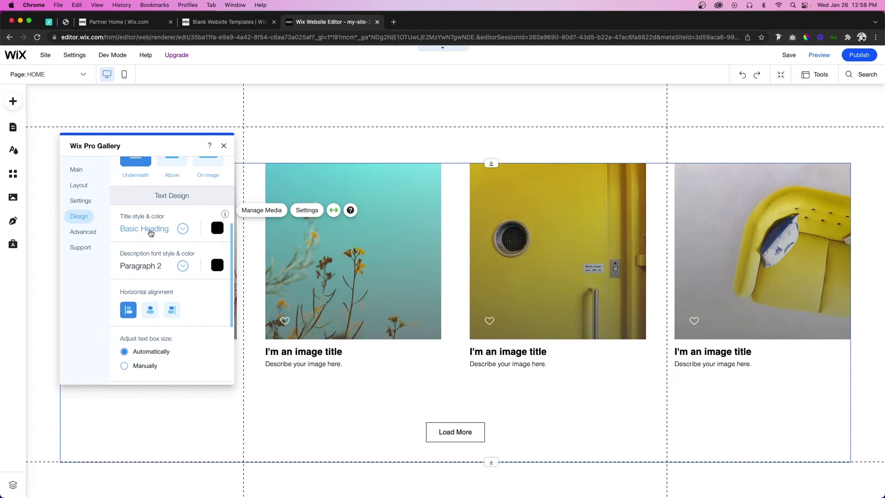
pyautogui.click(150, 232)
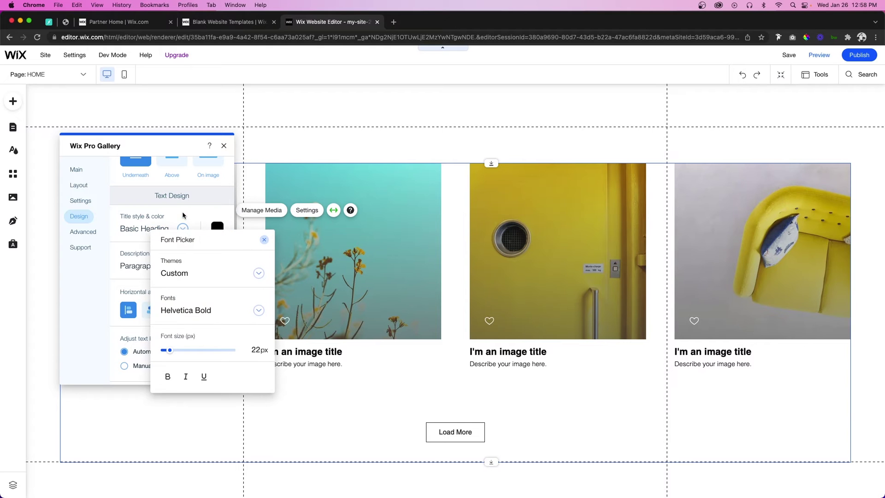
pyautogui.click(187, 217)
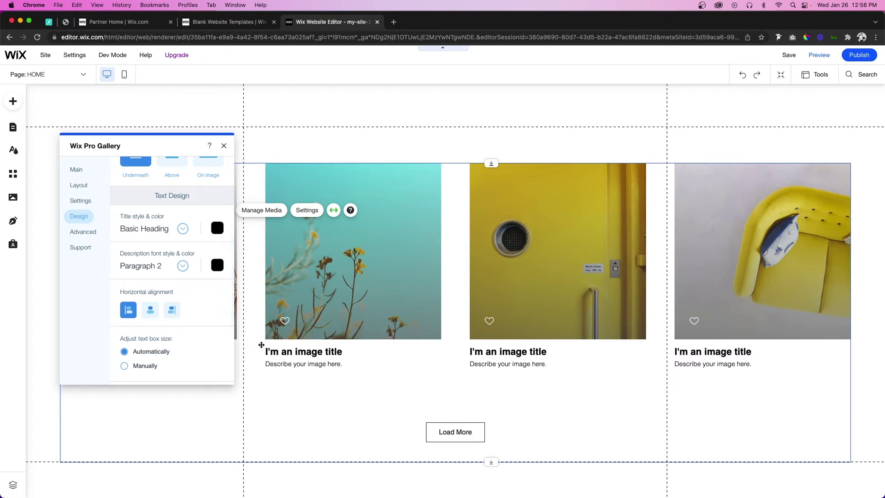
pyautogui.click(151, 310)
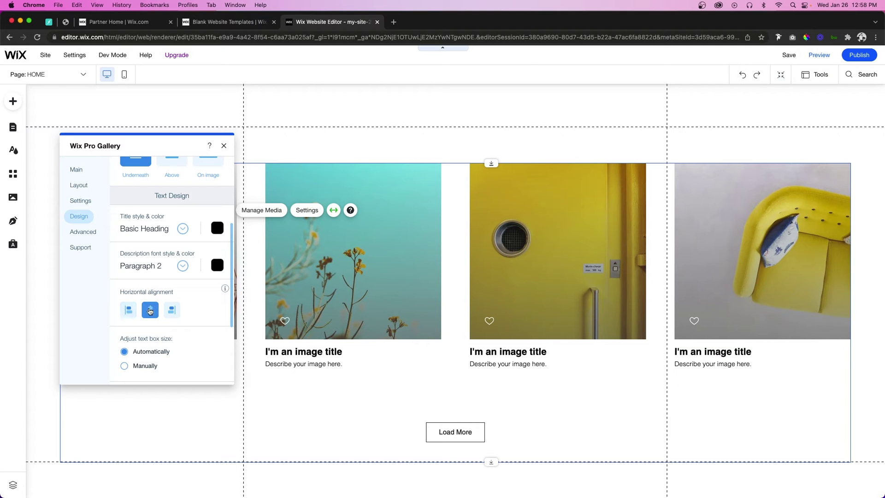
pyautogui.click(174, 312)
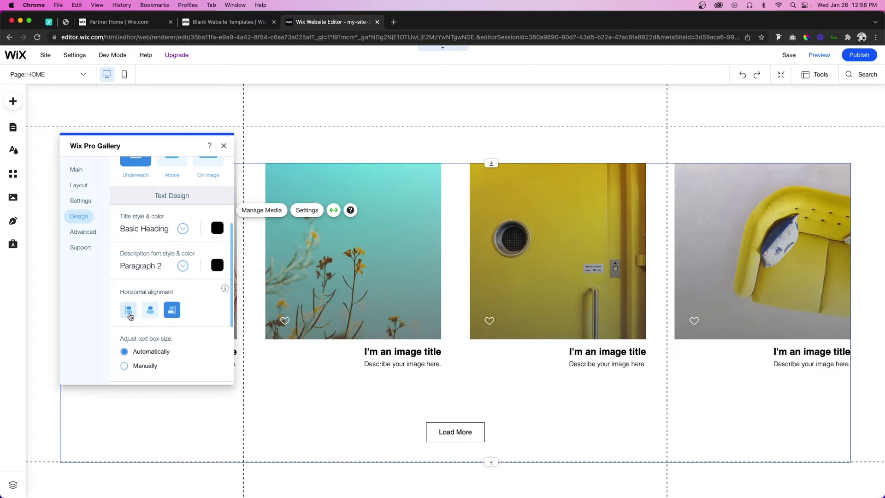
pyautogui.click(150, 313)
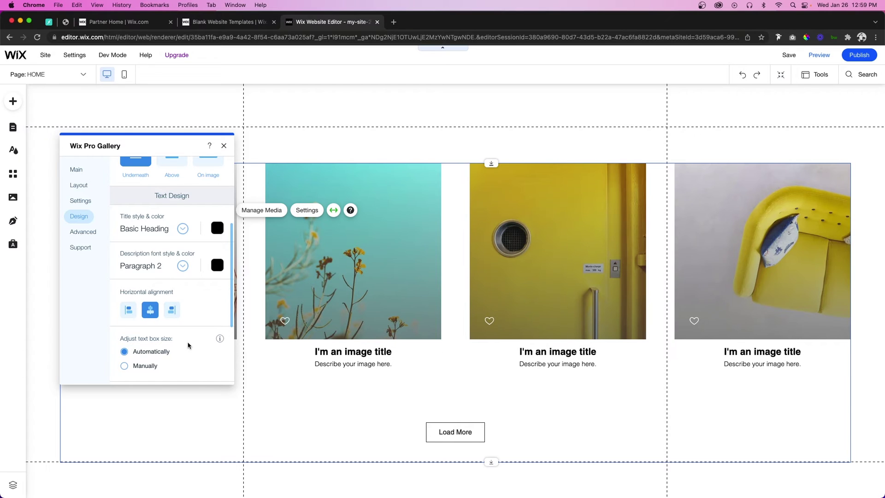
# Step: Try manual sizing for the gallery's text box, and return it to Automatically
pyautogui.scroll(-2, 161, 295)
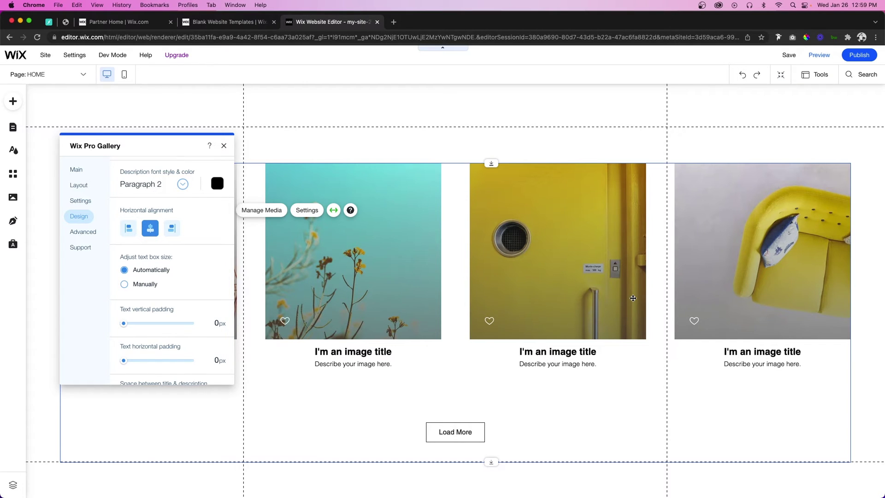
pyautogui.click(147, 285)
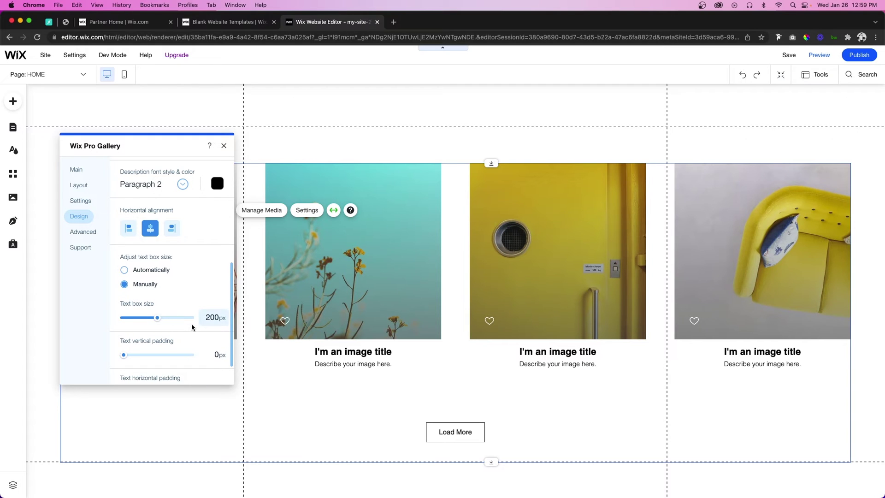
pyautogui.click(124, 269)
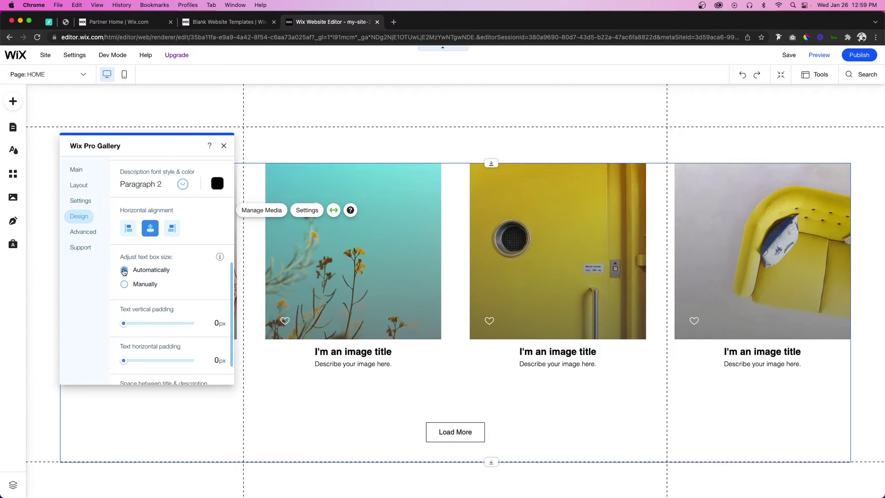
# Step: Set the text vertical padding to 19 px and the space between title and description to 20 px
pyautogui.scroll(-2, 191, 282)
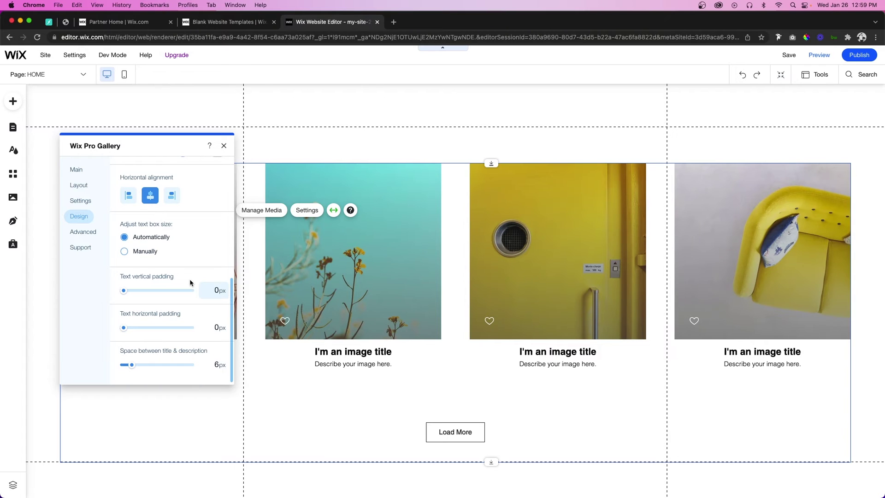
pyautogui.moveTo(126, 292); pyautogui.dragTo(149, 293)
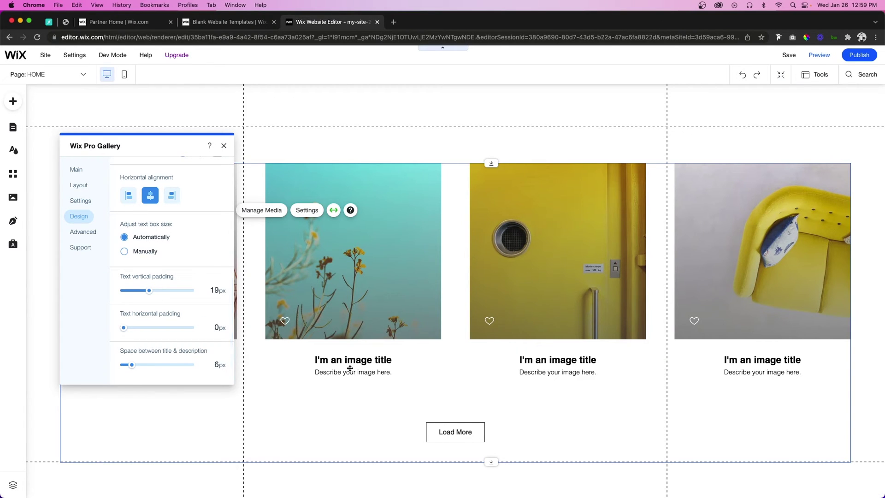
pyautogui.click(152, 366)
pyautogui.moveTo(154, 367); pyautogui.dragTo(151, 367)
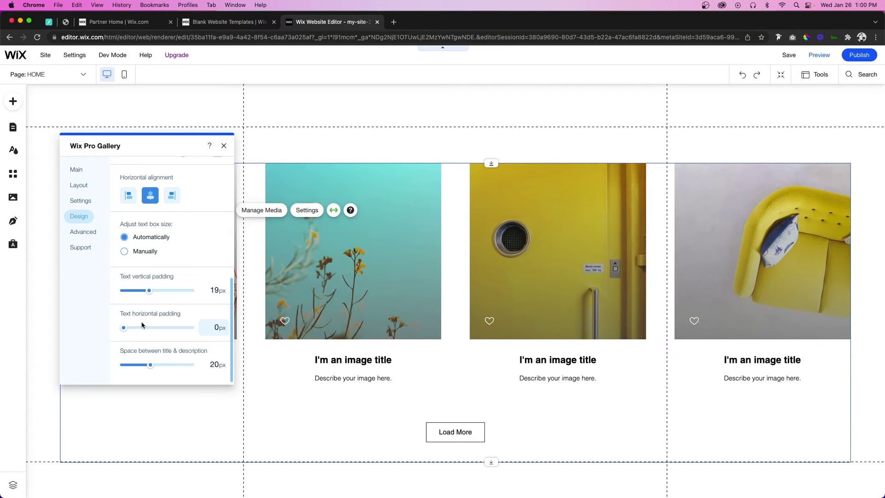
# Step: Adjust the text horizontal padding, trying 50 px, and return to the list of design options
pyautogui.moveTo(125, 331); pyautogui.dragTo(193, 332)
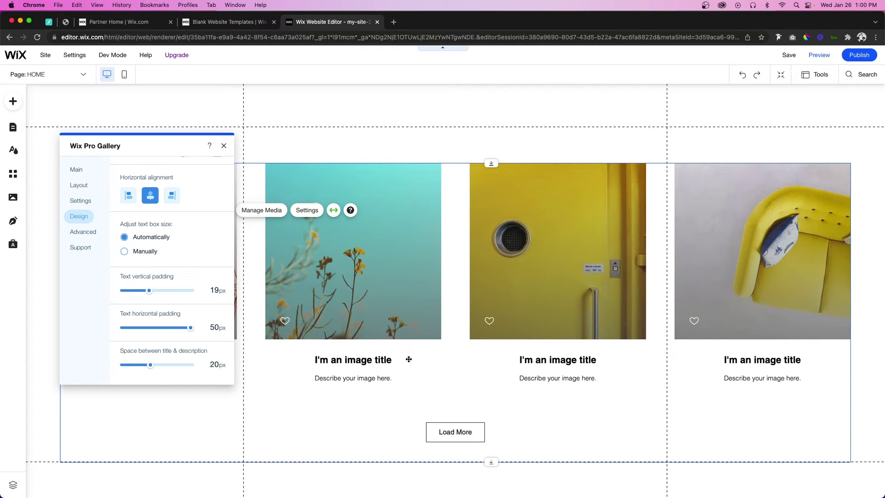
pyautogui.moveTo(134, 328); pyautogui.dragTo(142, 328)
pyautogui.click(129, 168)
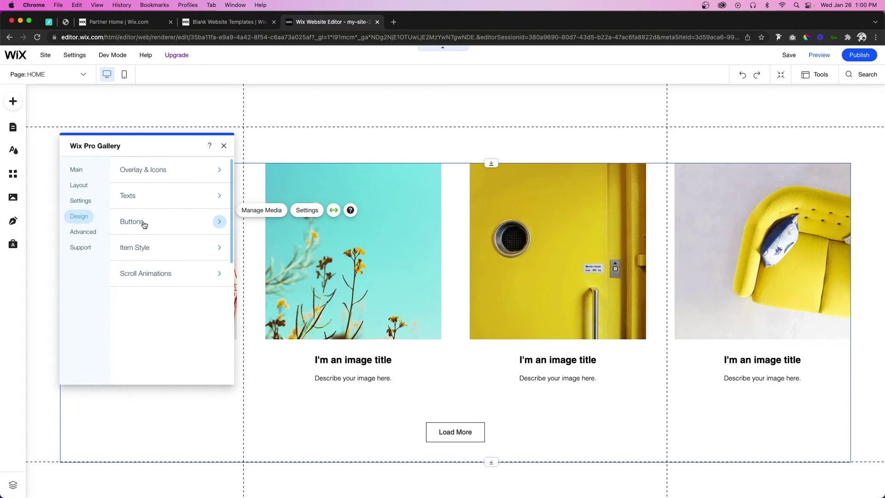
# Step: Try enabling a custom button on the gallery items, review the custom and Load More button options, and disable it again
pyautogui.click(142, 234)
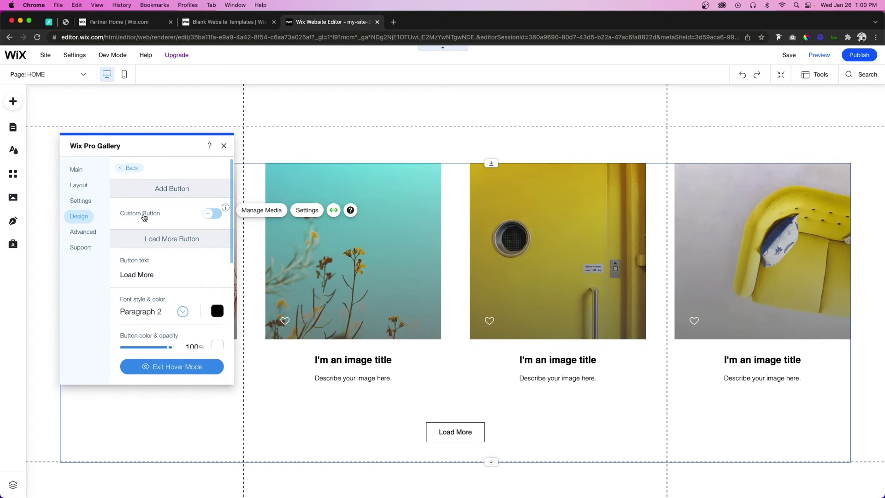
pyautogui.click(208, 215)
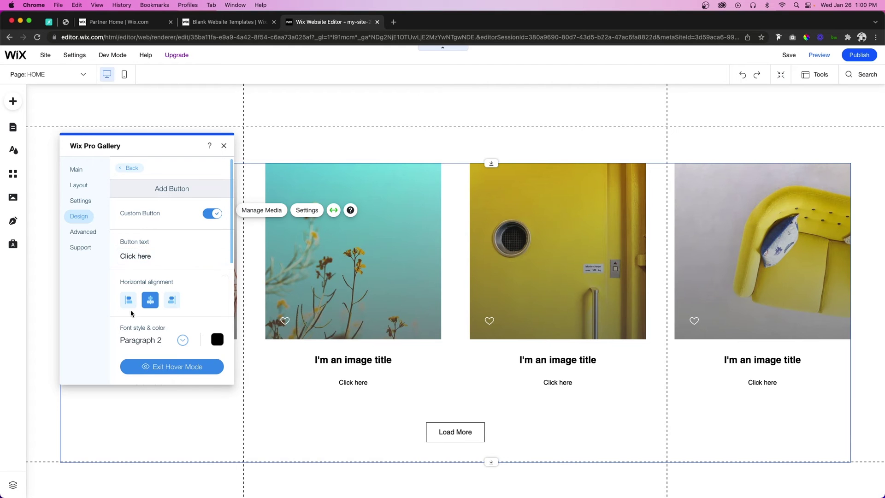
pyautogui.scroll(-2, 191, 306)
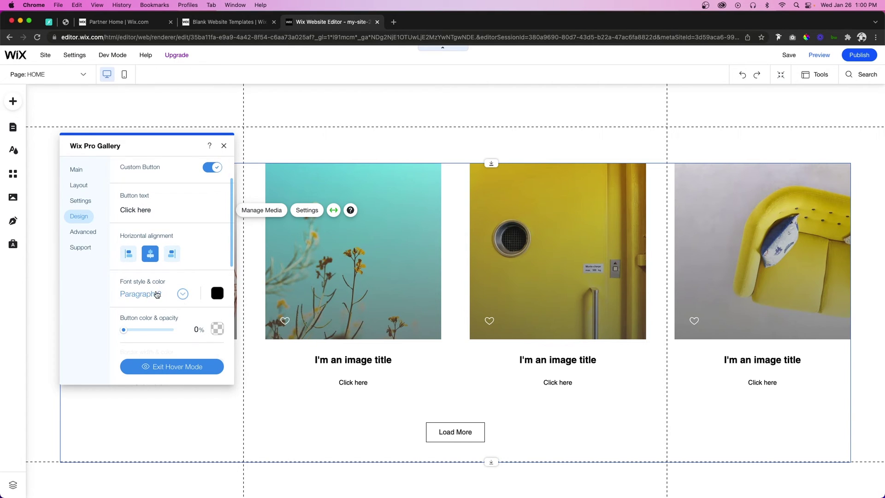
pyautogui.scroll(-3, 157, 294)
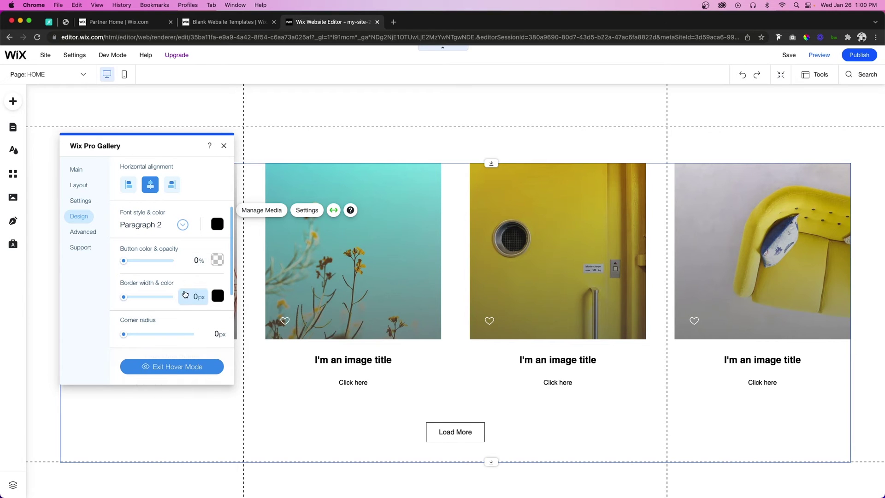
pyautogui.scroll(-6, 127, 333)
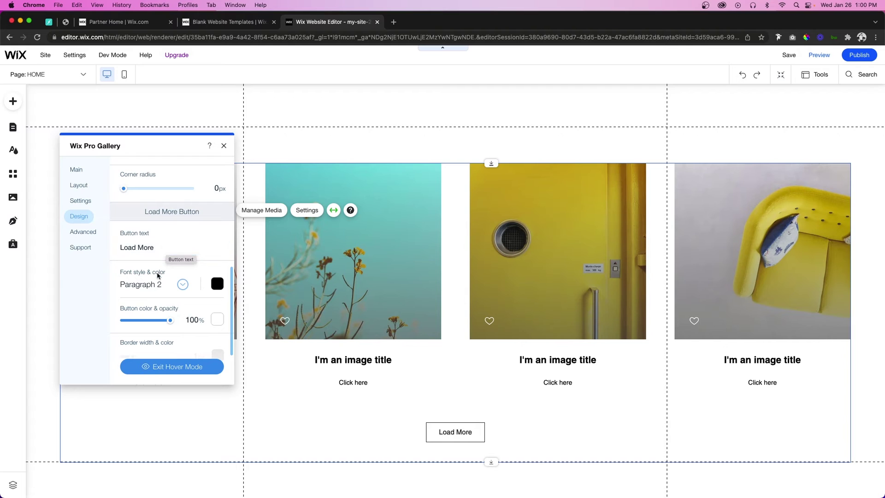
pyautogui.scroll(-2, 138, 267)
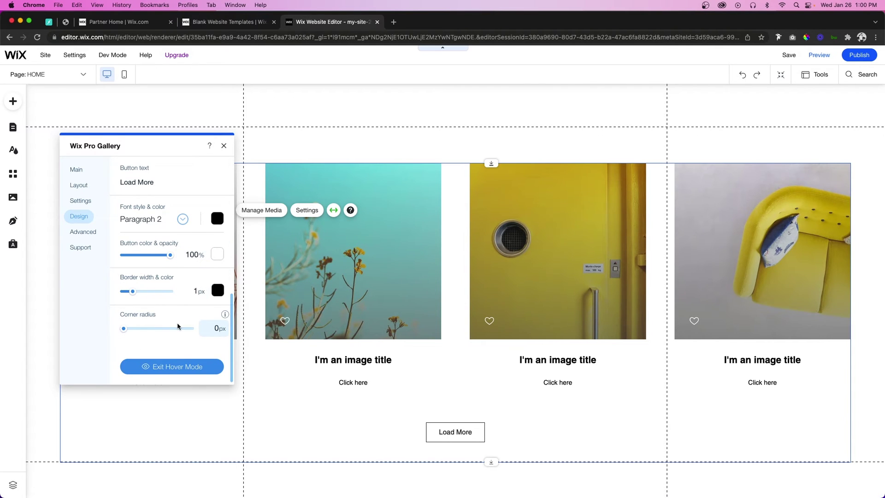
pyautogui.scroll(5, 161, 320)
pyautogui.click(208, 216)
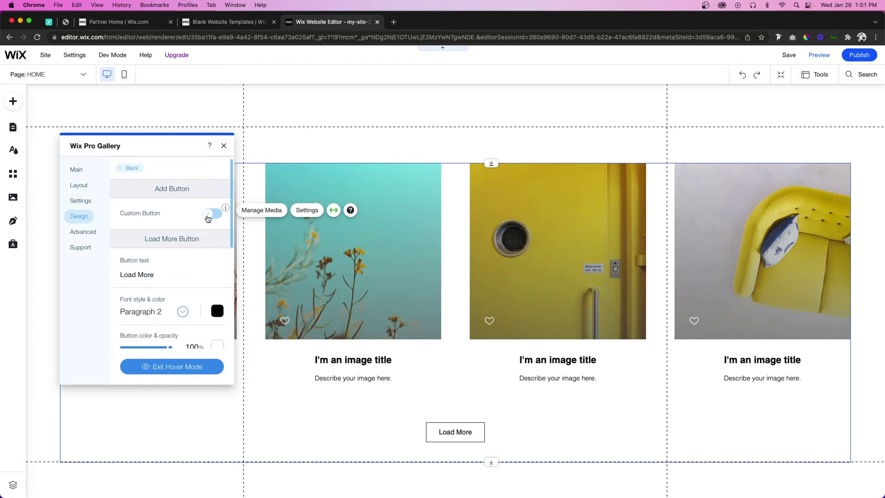
pyautogui.click(129, 168)
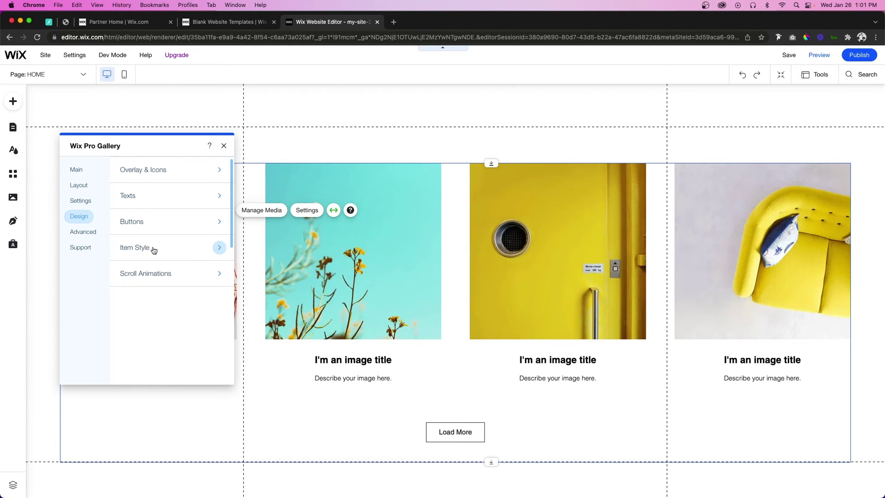
# Step: Compare the item text box styles, settling on the one with a filled box attached to the image
pyautogui.click(153, 249)
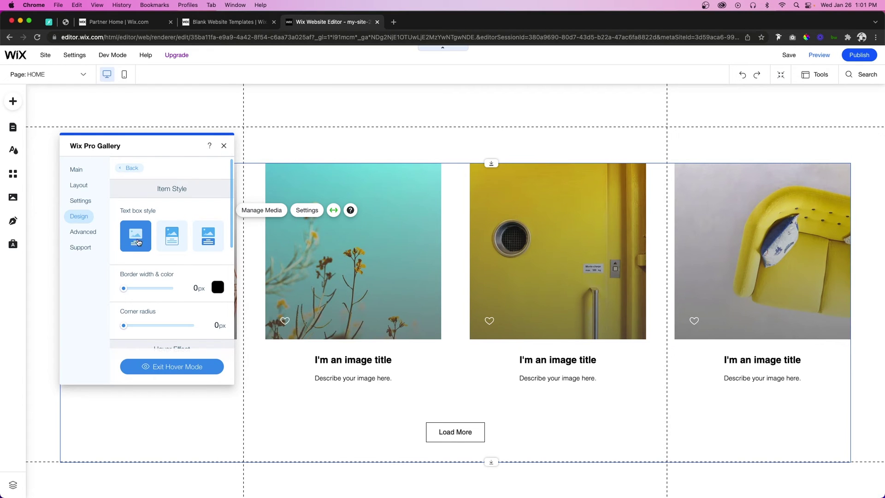
pyautogui.click(178, 243)
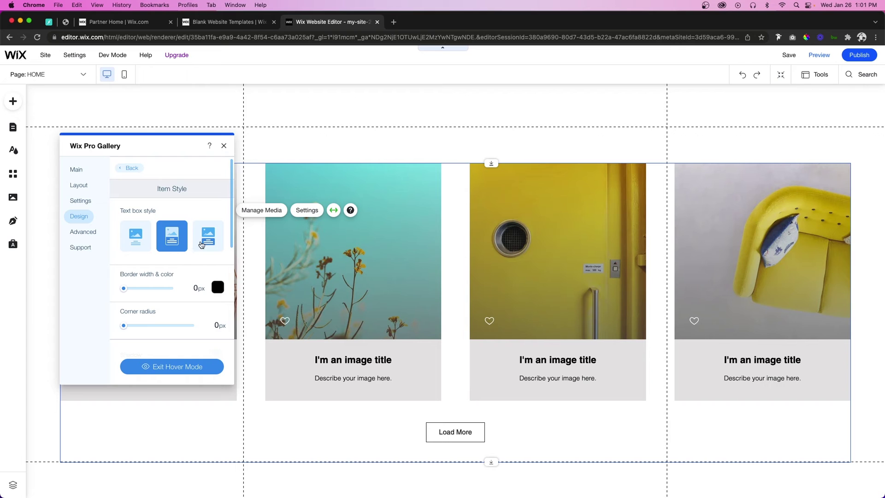
pyautogui.click(208, 240)
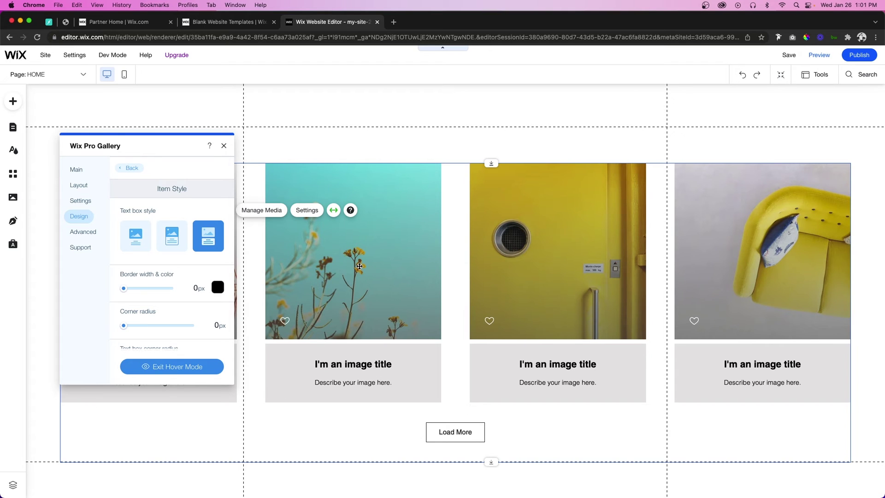
pyautogui.click(137, 245)
pyautogui.click(174, 244)
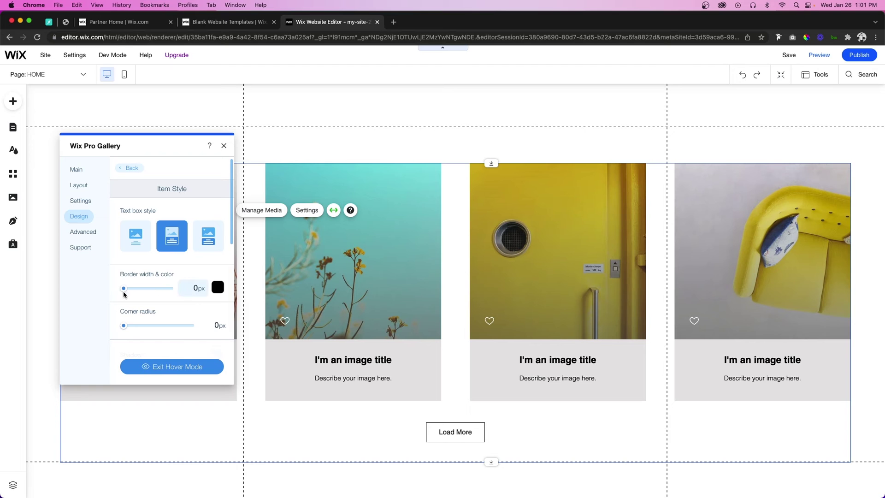
# Step: Try item corner radii of 314 px and 900 px, and settle on 6 px
pyautogui.moveTo(123, 289)
pyautogui.mouseDown()
pyautogui.moveTo(152, 290)
pyautogui.moveTo(123, 288)
pyautogui.mouseUp()
pyautogui.moveTo(125, 327); pyautogui.dragTo(147, 328)
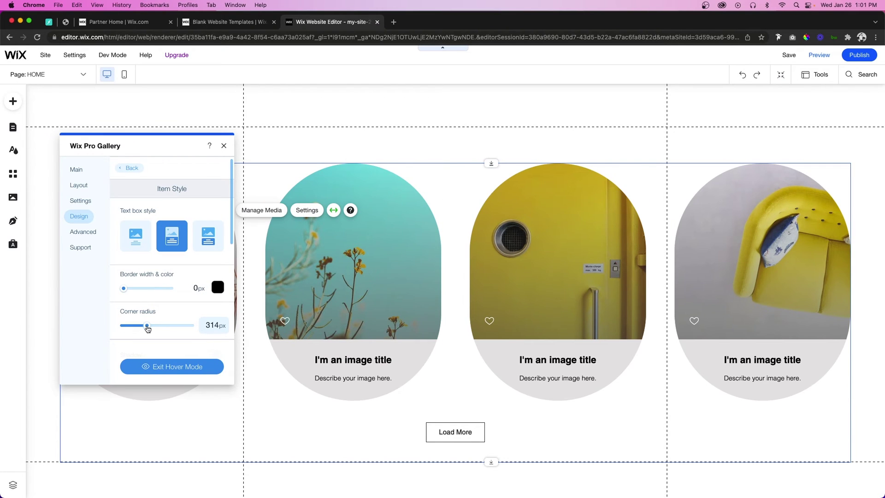
pyautogui.moveTo(146, 325); pyautogui.dragTo(219, 329)
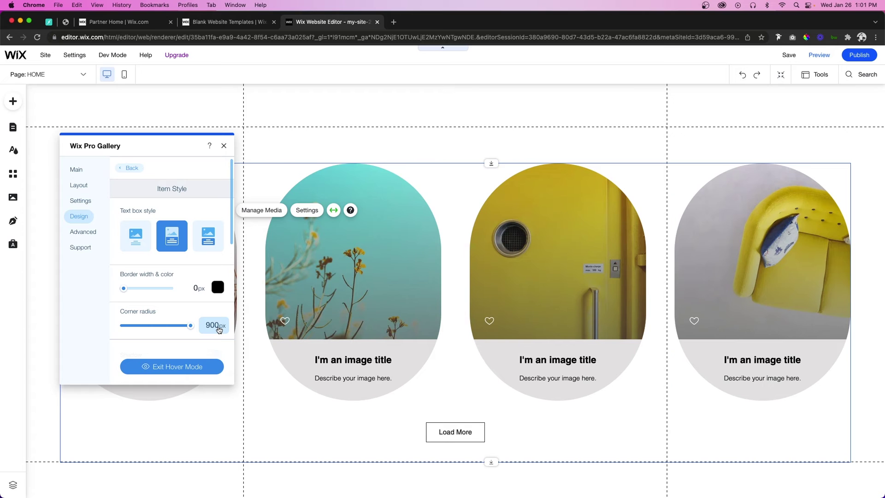
pyautogui.moveTo(190, 326); pyautogui.dragTo(124, 326)
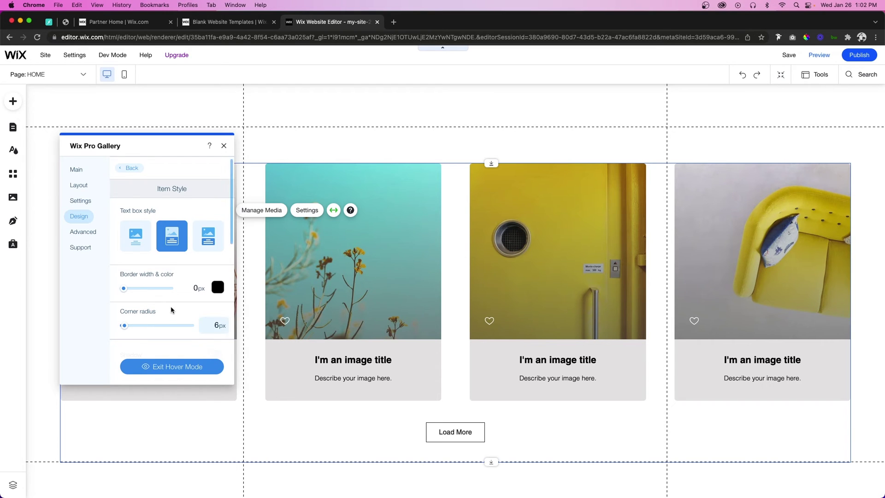
# Step: Enable the shadow on gallery items and review its opacity, blur, direction and size options
pyautogui.scroll(-3, 170, 306)
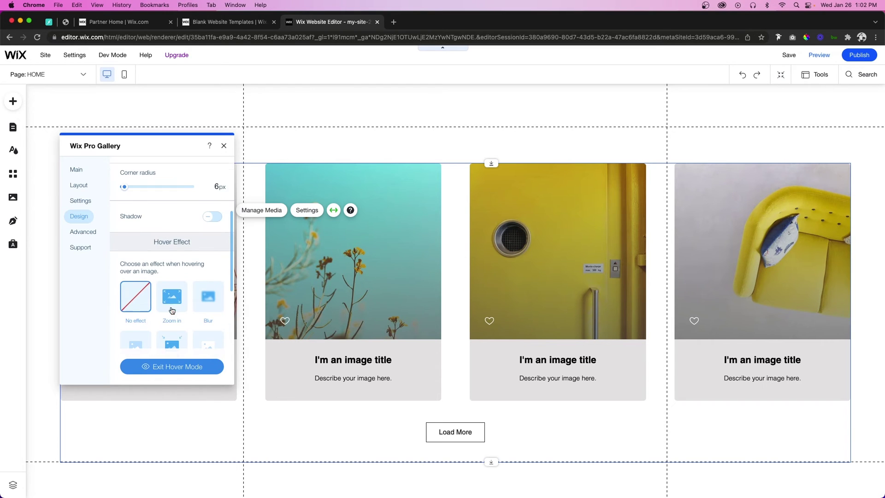
pyautogui.click(212, 216)
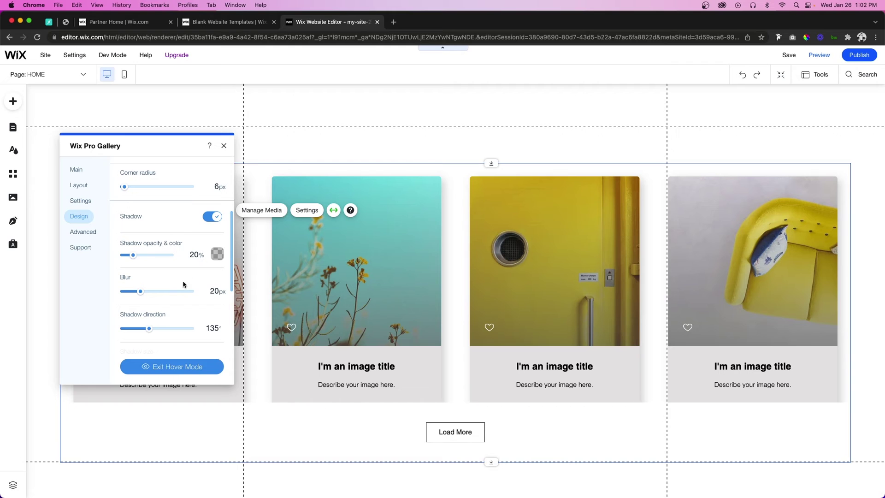
pyautogui.scroll(-2, 175, 282)
pyautogui.scroll(-3, 159, 314)
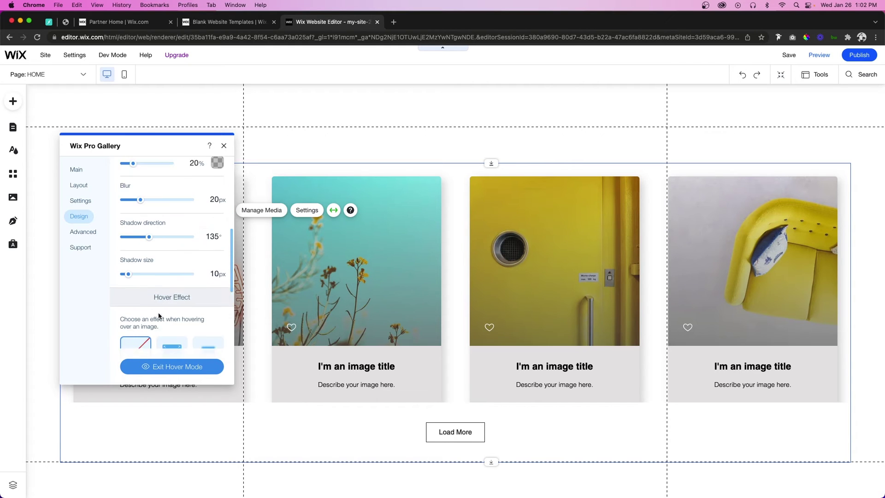
pyautogui.scroll(-2, 158, 316)
pyautogui.scroll(4, 159, 315)
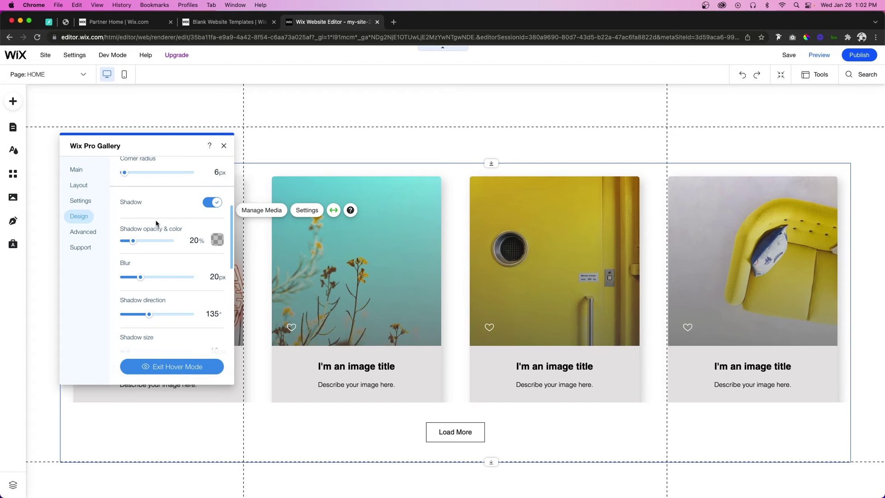
# Step: Try the Blur hover effect on the gallery images, and settle on Zoom in
pyautogui.scroll(-6, 156, 223)
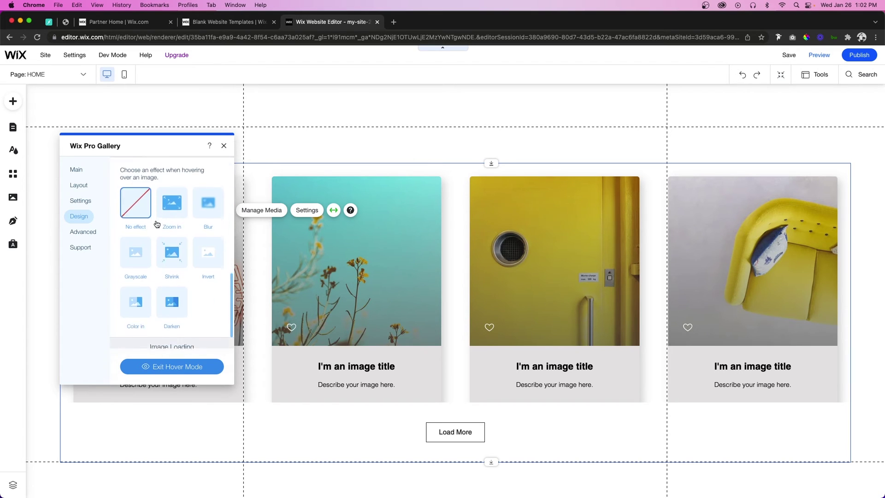
pyautogui.scroll(1, 169, 210)
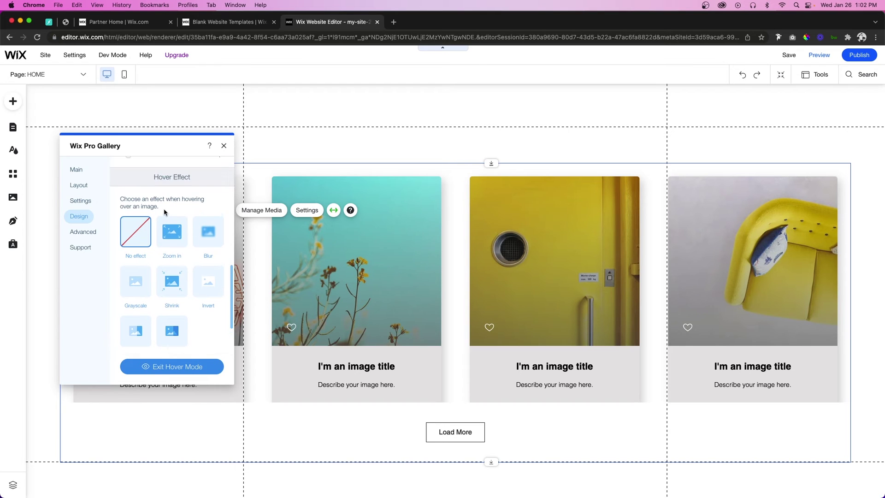
pyautogui.click(171, 237)
pyautogui.click(199, 237)
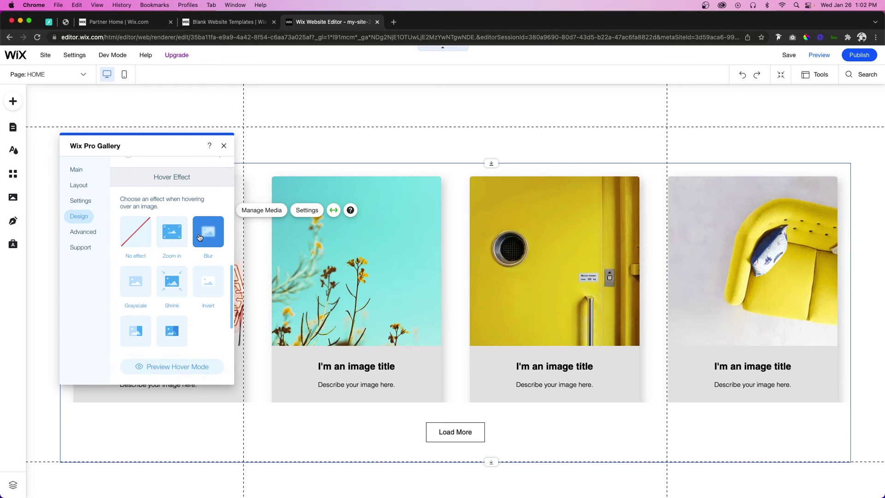
pyautogui.click(172, 238)
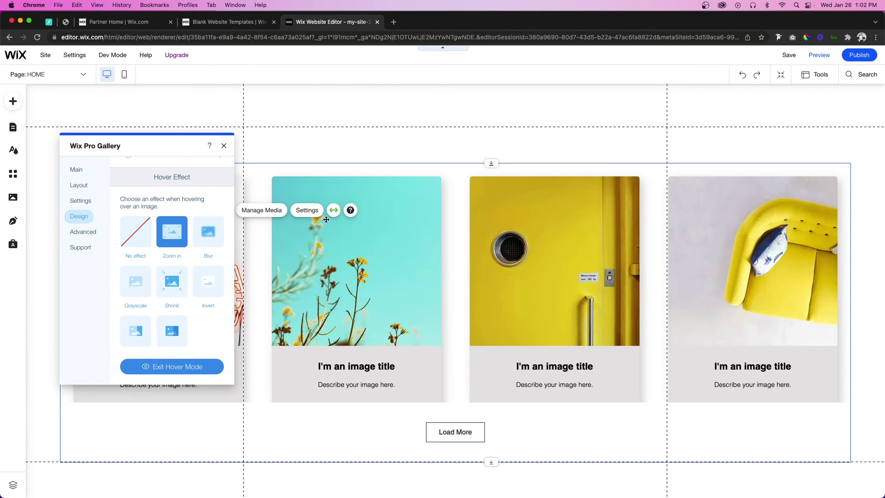
# Step: Preview the site to check the gallery's hover effect, and return to the editor
pyautogui.click(820, 57)
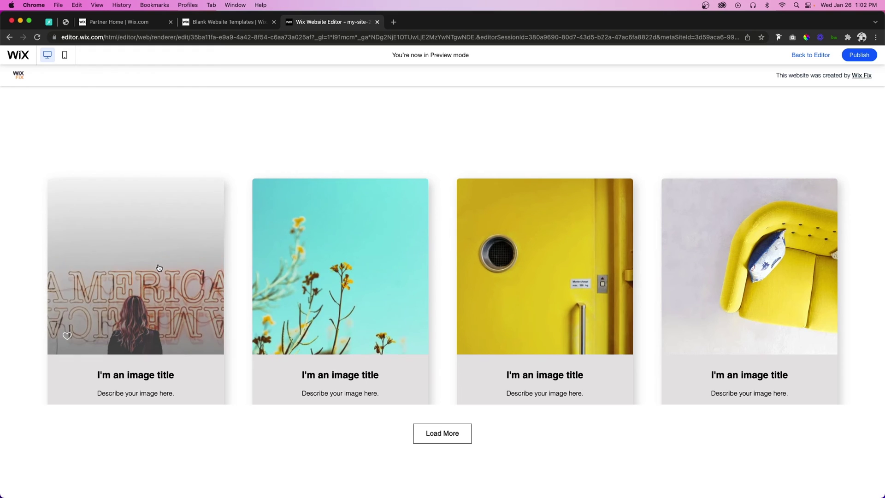
pyautogui.scroll(-1, 619, 291)
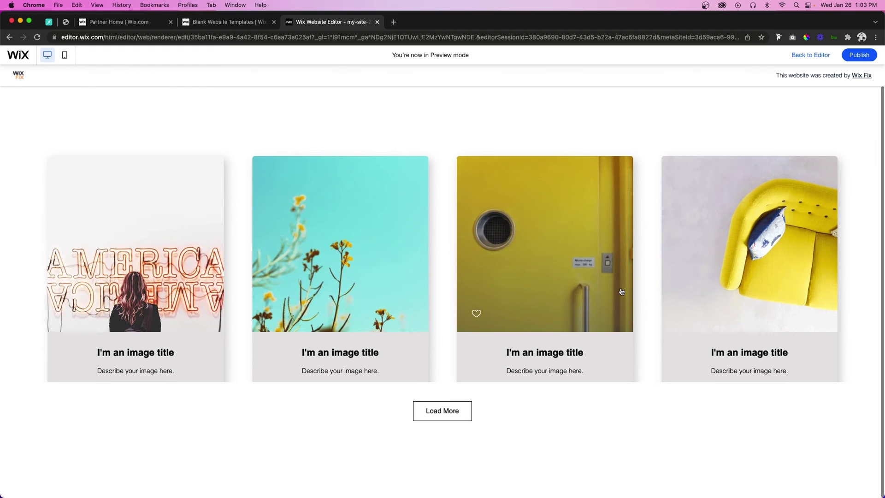
pyautogui.press('super+shift+p')
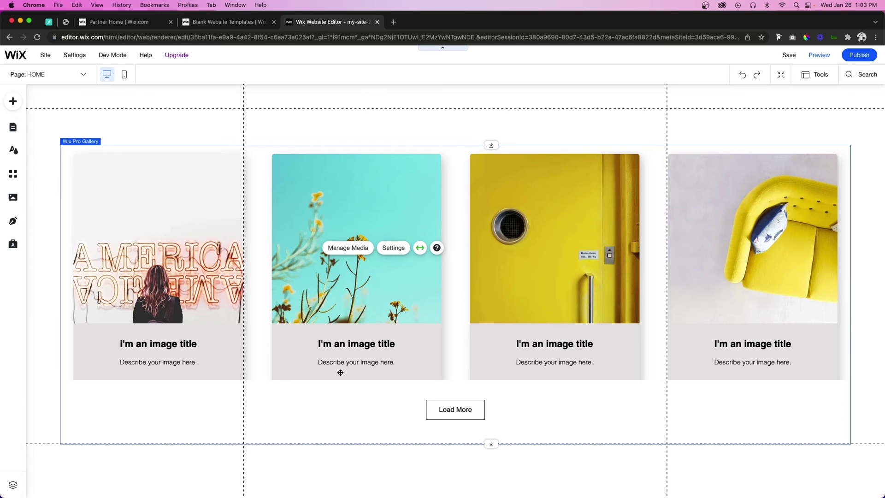
# Step: Turn off the gradient on the gallery's image overlay and set the overlay color's opacity to 0%
pyautogui.click(395, 250)
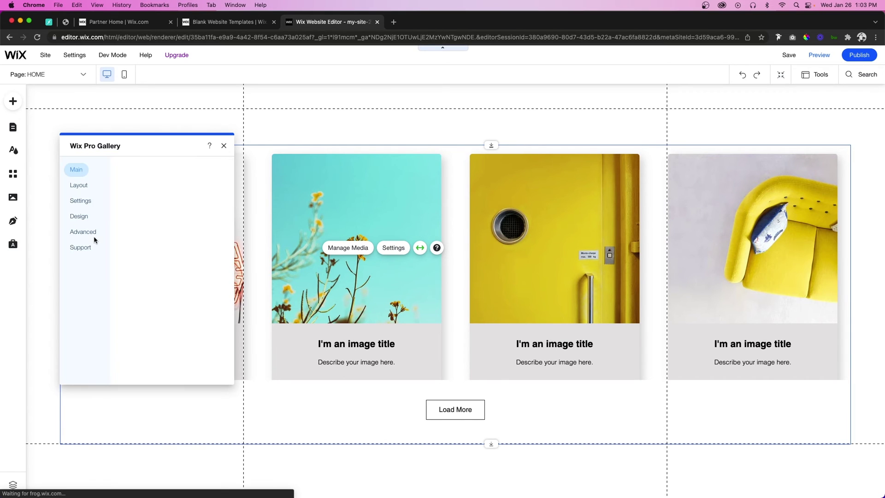
pyautogui.click(80, 216)
pyautogui.click(159, 172)
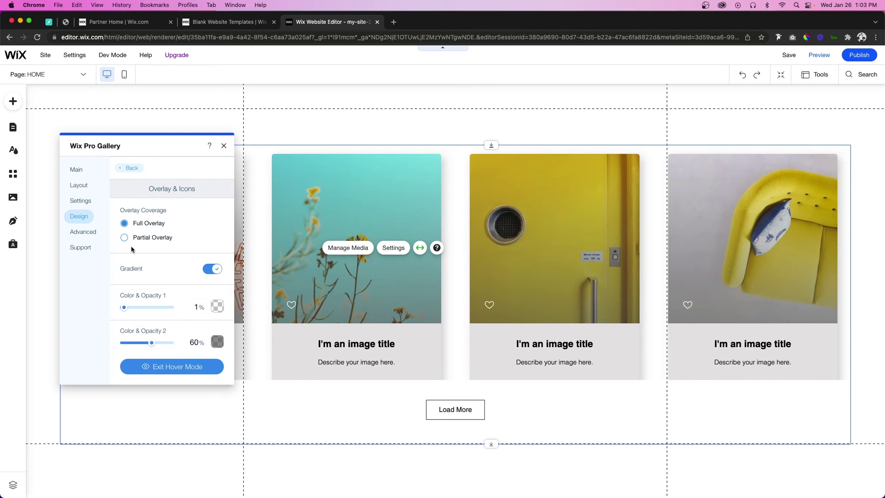
pyautogui.click(213, 270)
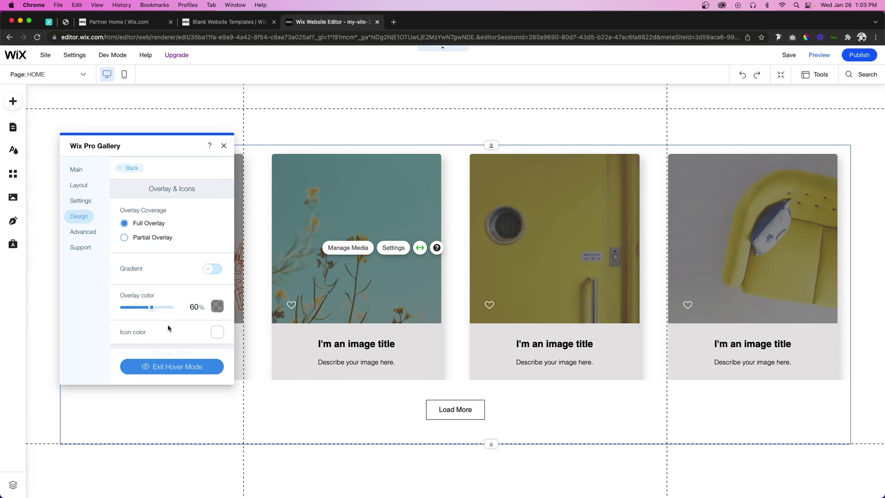
pyautogui.doubleClick(194, 309)
pyautogui.write('0')
pyautogui.press('Return')
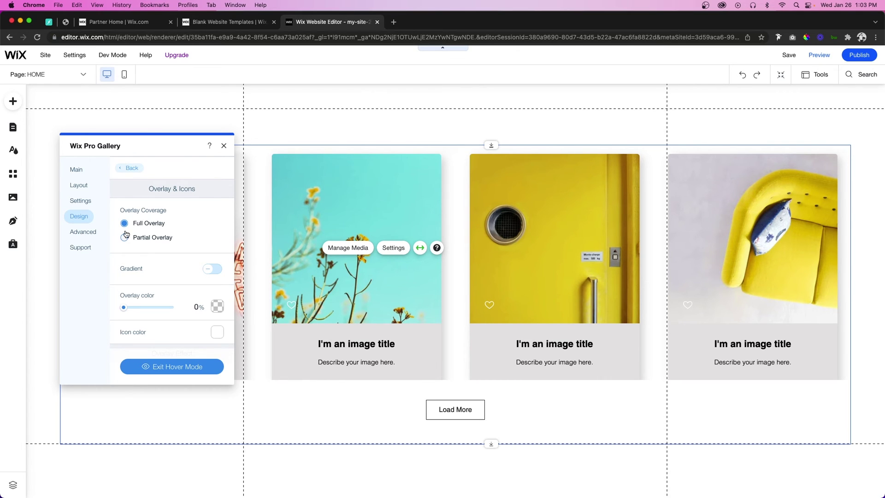
pyautogui.click(130, 168)
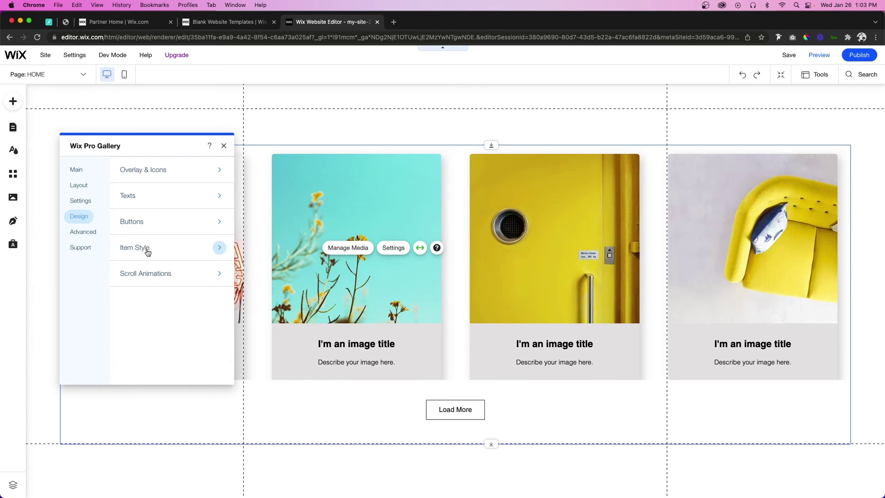
# Step: Set the gallery's scroll animation to Slide up
pyautogui.click(158, 276)
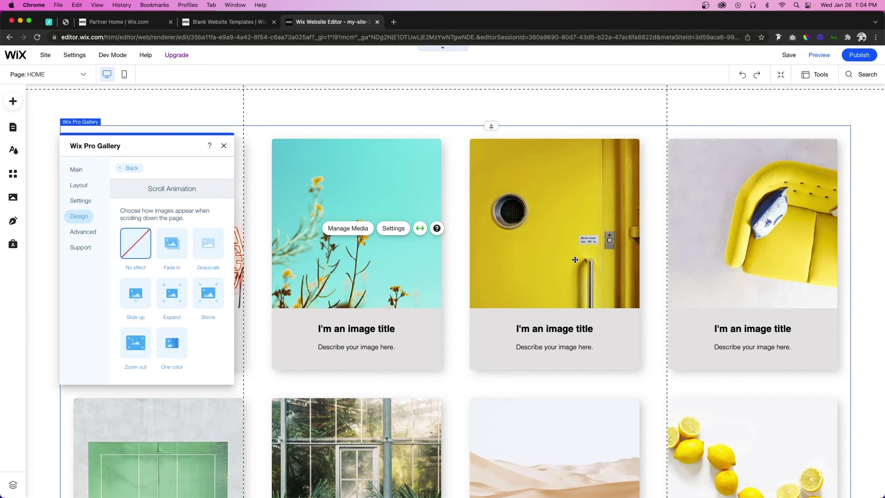
pyautogui.scroll(-10, 643, 230)
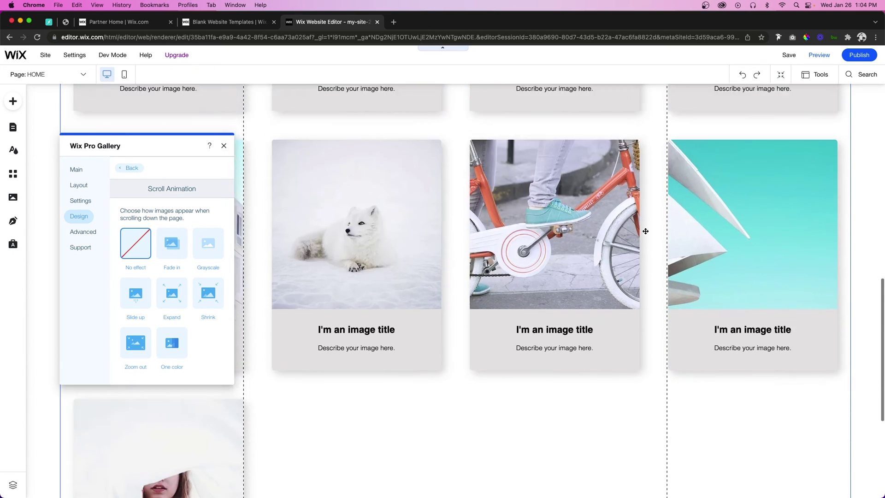
pyautogui.scroll(15, 645, 230)
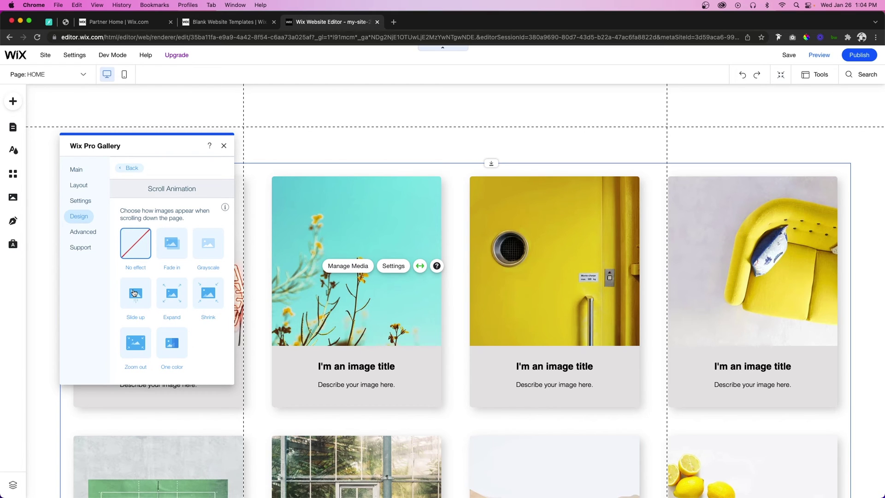
pyautogui.click(134, 293)
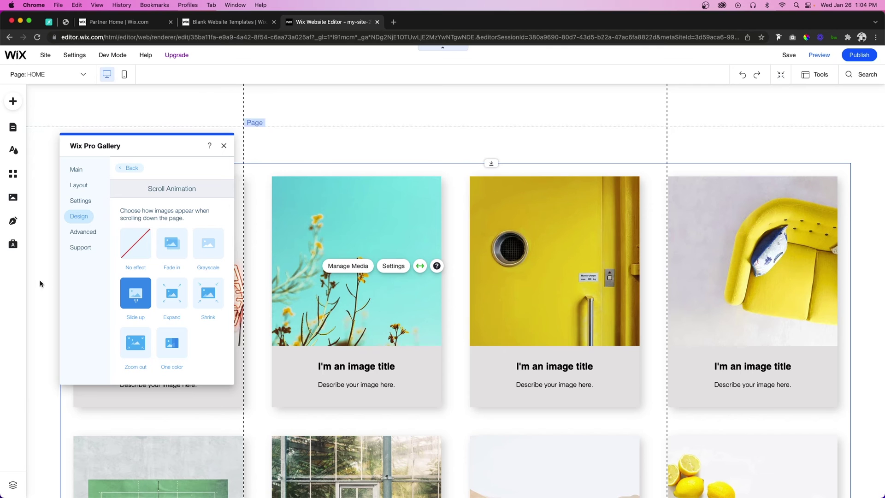
# Step: Preview the site to check how the gallery images animate while scrolling, and return to the editor
pyautogui.click(828, 57)
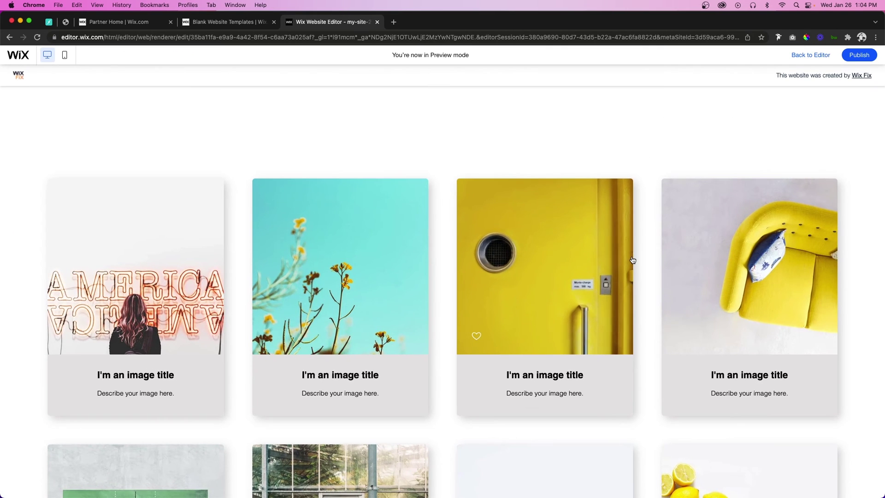
pyautogui.scroll(-5, 632, 261)
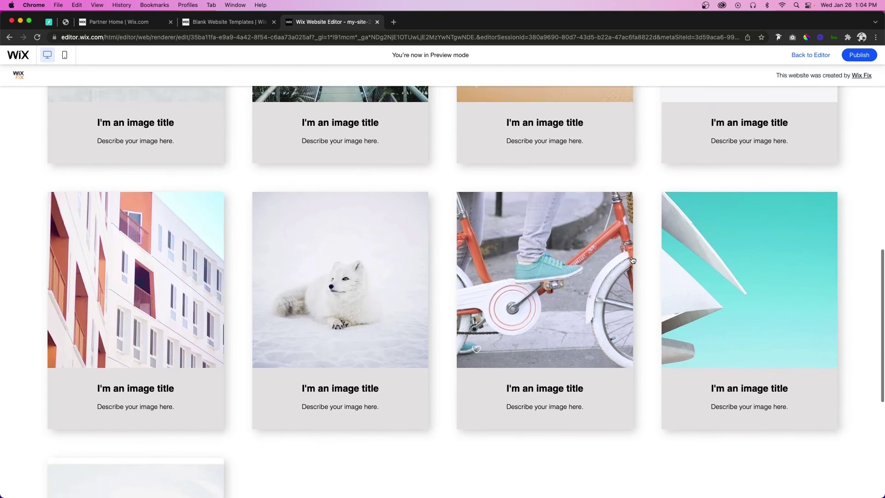
pyautogui.scroll(-4, 632, 261)
pyautogui.scroll(15, 632, 260)
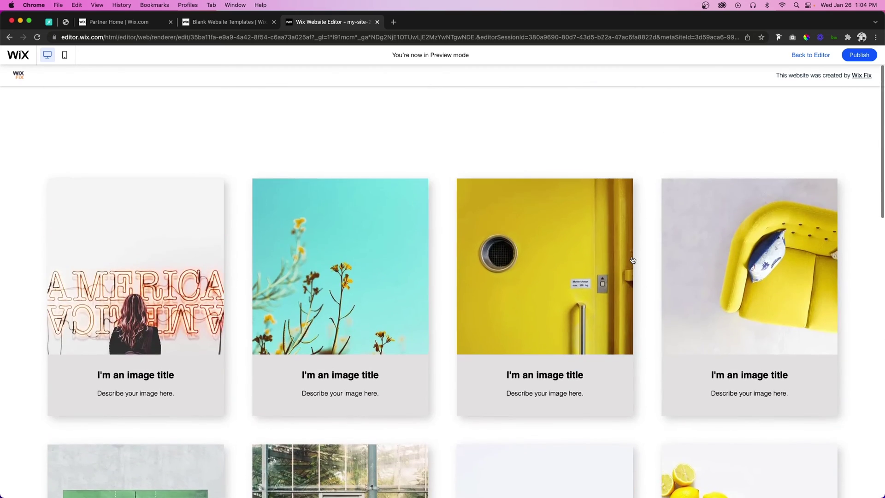
pyautogui.scroll(-15, 632, 260)
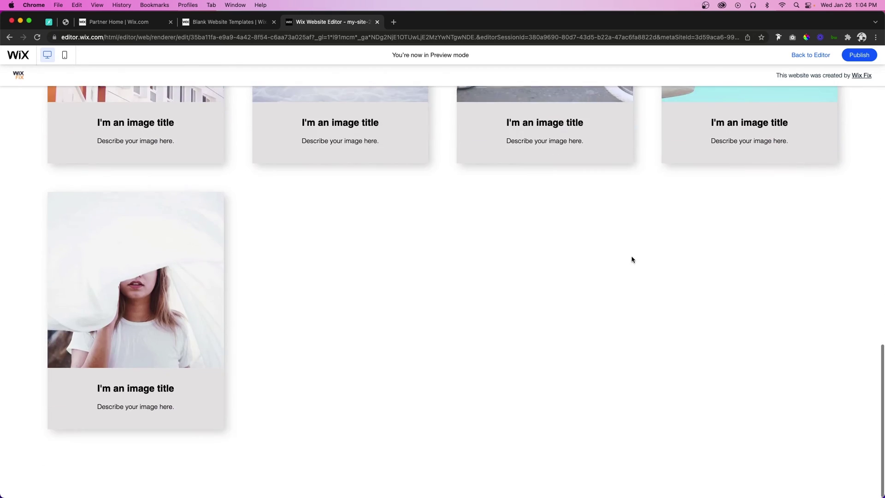
pyautogui.scroll(15, 632, 259)
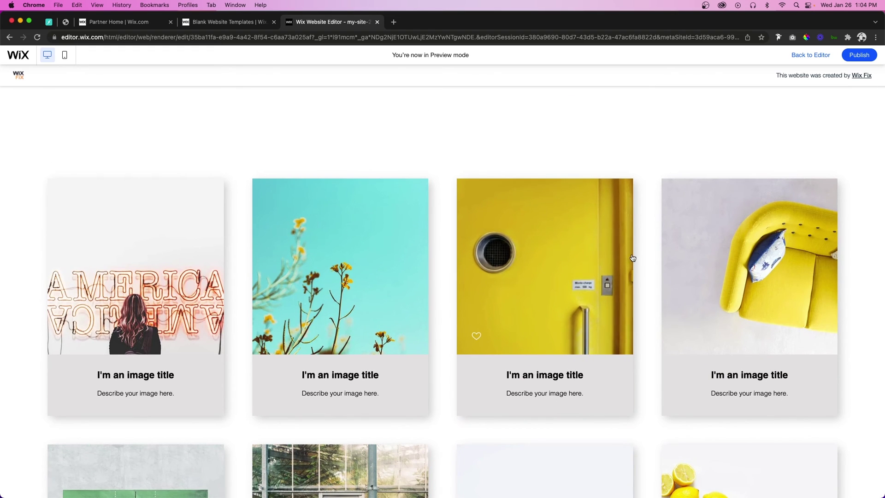
pyautogui.click(810, 55)
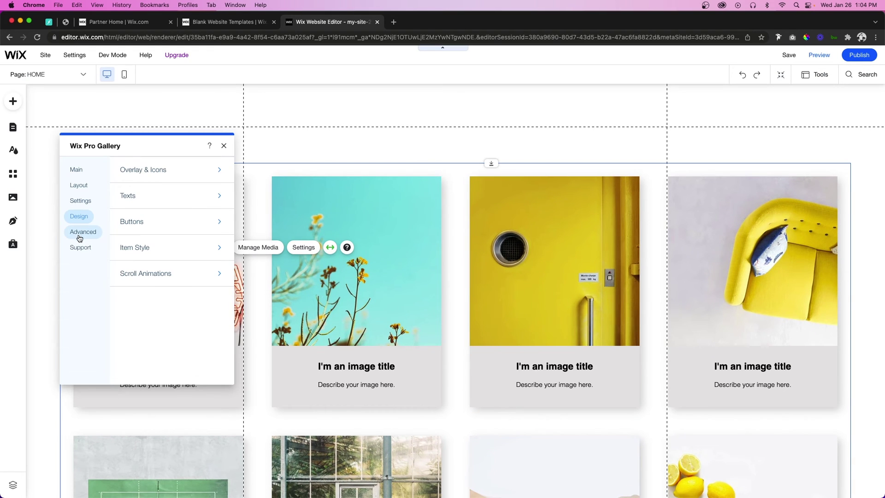
# Step: Try image sharpening on the gallery with raised amount, radius and threshold, and turn it off again
pyautogui.click(80, 235)
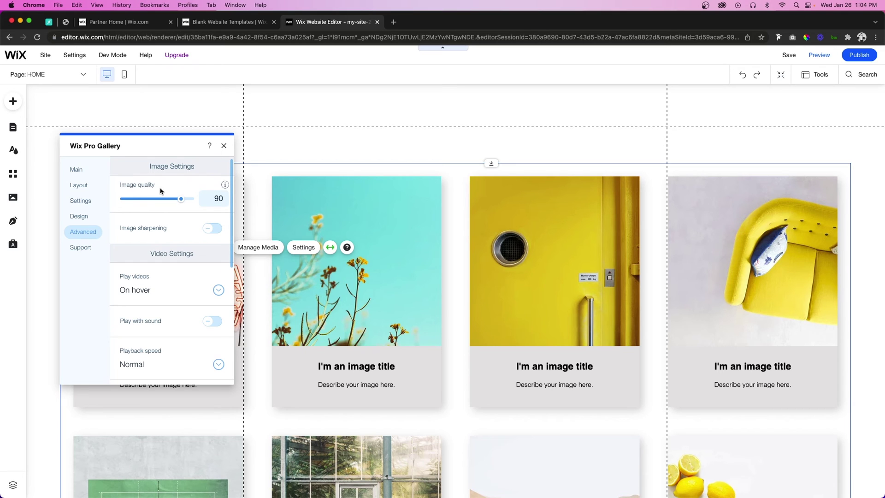
pyautogui.moveTo(182, 201)
pyautogui.mouseDown()
pyautogui.moveTo(188, 202)
pyautogui.moveTo(182, 201)
pyautogui.mouseUp()
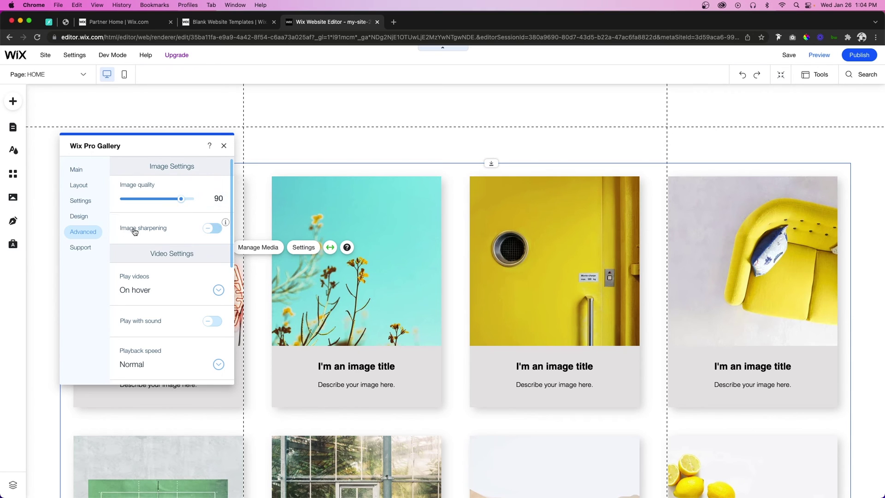
pyautogui.click(210, 229)
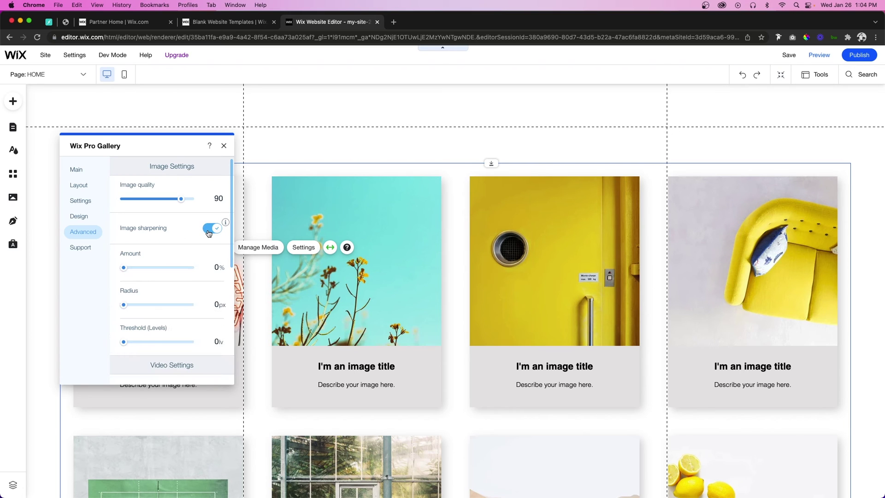
pyautogui.moveTo(124, 268); pyautogui.dragTo(155, 267)
pyautogui.moveTo(123, 304); pyautogui.dragTo(169, 305)
pyautogui.moveTo(144, 342); pyautogui.dragTo(178, 341)
pyautogui.click(212, 230)
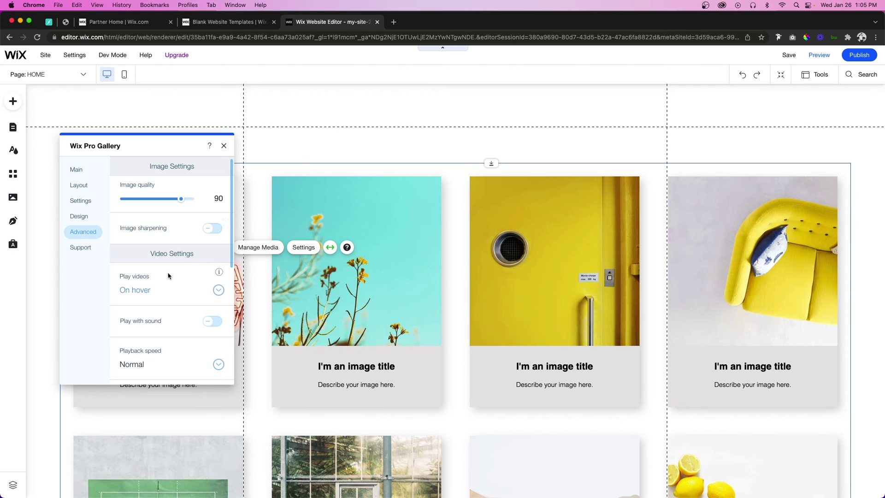
# Step: Review the gallery's advanced video playback, direction and Lightroom options, keeping videos playing on hover, and close the gallery settings
pyautogui.scroll(-2, 168, 275)
pyautogui.scroll(-1, 169, 276)
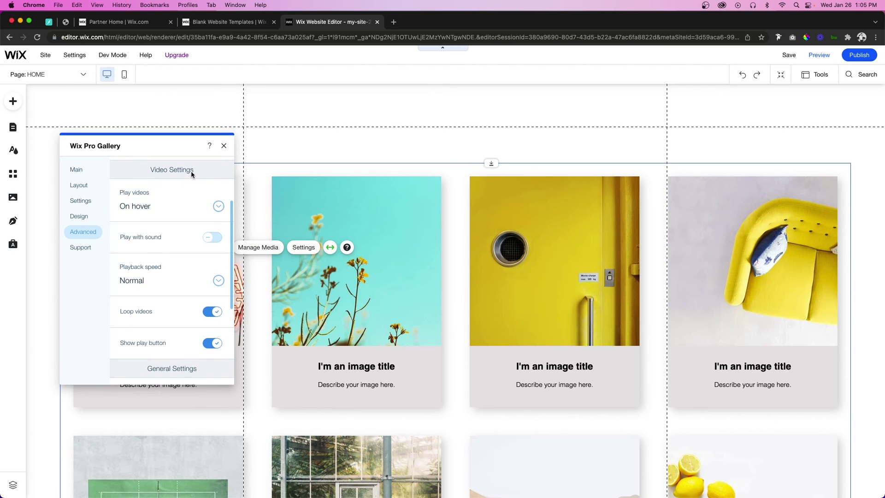
pyautogui.click(152, 210)
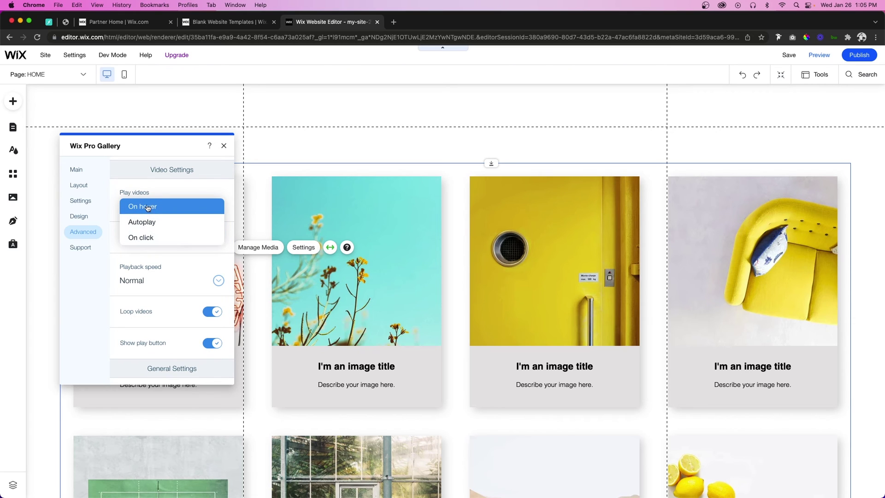
pyautogui.click(148, 208)
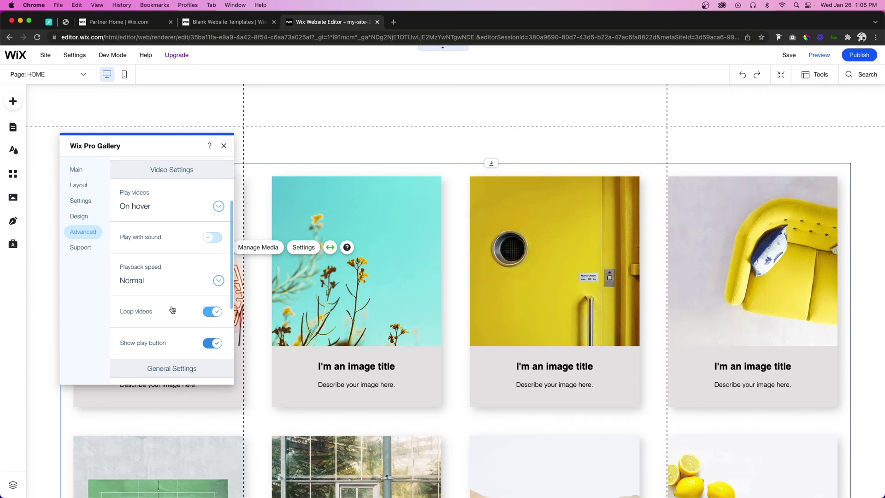
pyautogui.scroll(-1, 159, 339)
pyautogui.scroll(-1, 158, 339)
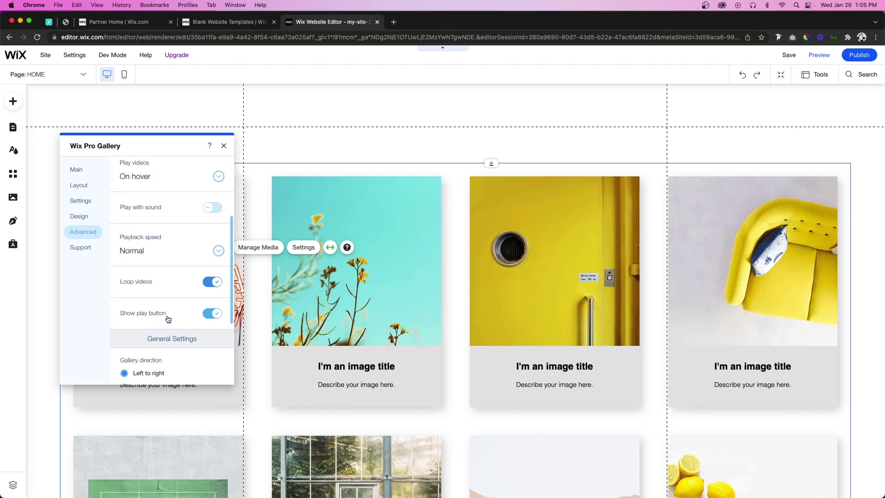
pyautogui.scroll(-5, 173, 318)
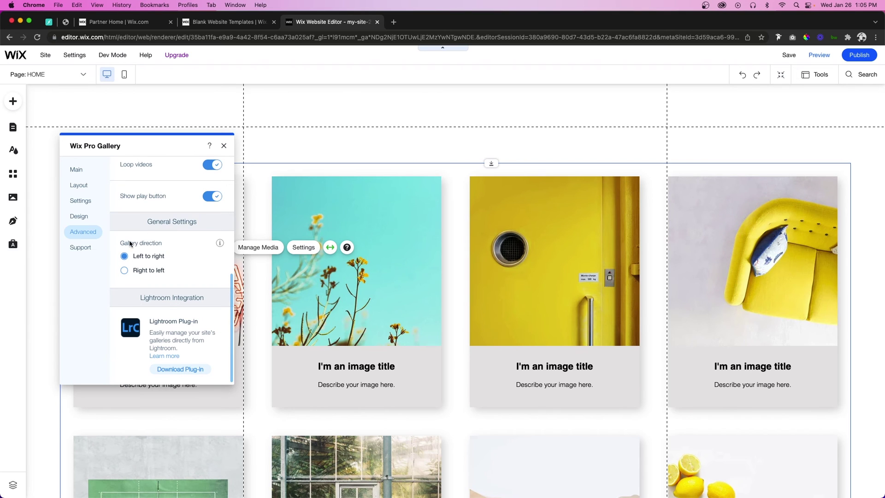
pyautogui.click(149, 271)
pyautogui.click(224, 147)
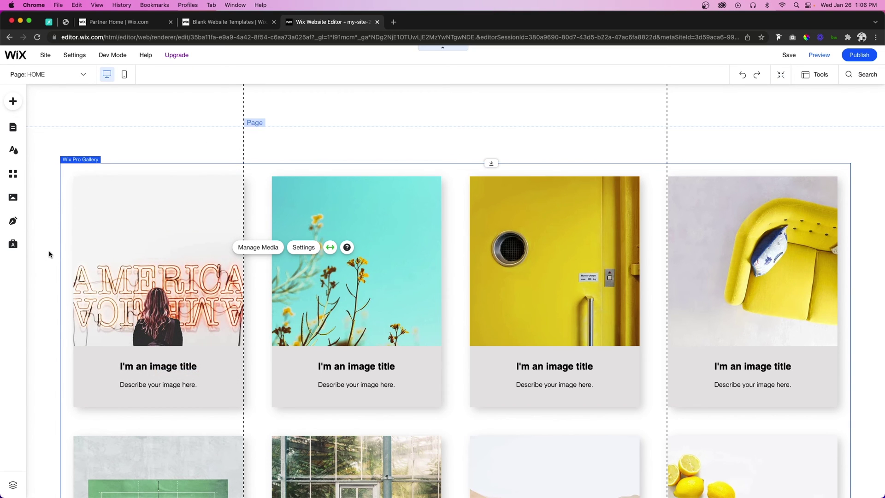
# Step: Add the Content Manager to the site using the Team Members preset
pyautogui.click(13, 101)
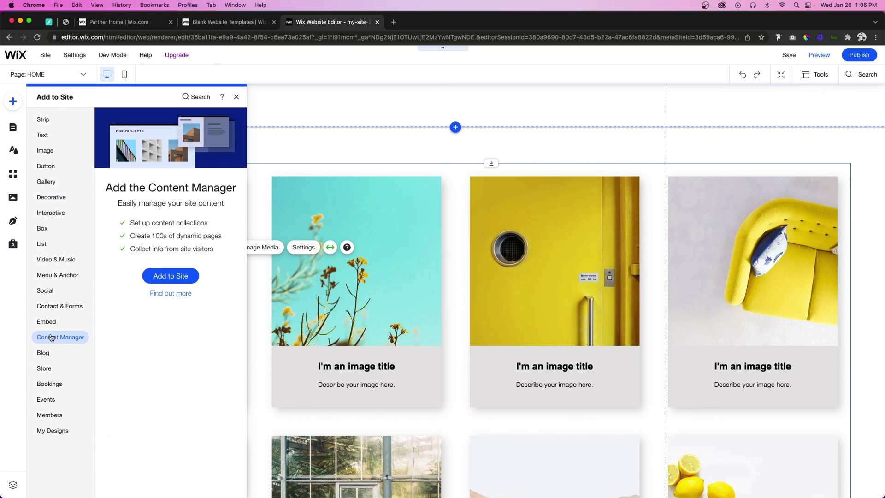
pyautogui.click(162, 277)
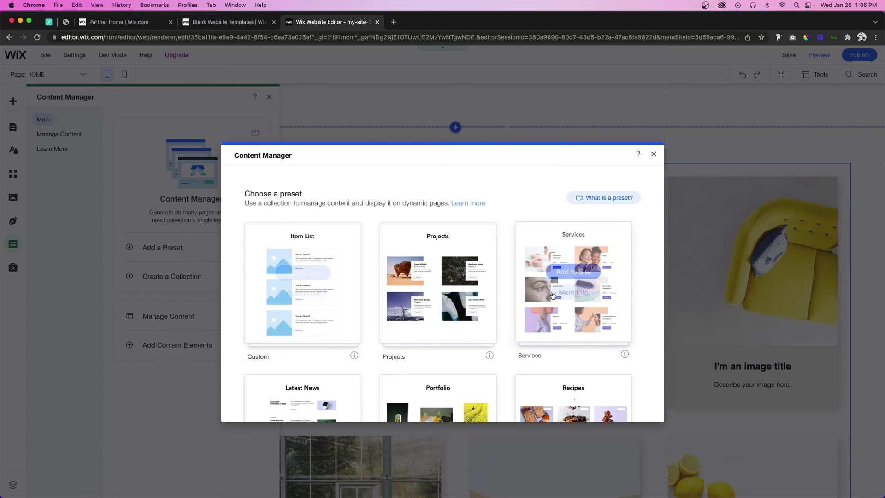
pyautogui.scroll(-3, 595, 270)
pyautogui.scroll(-5, 507, 272)
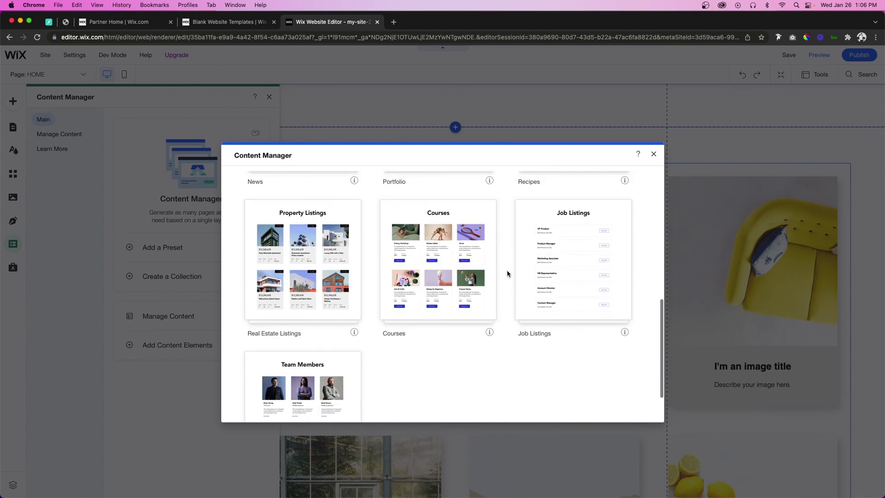
pyautogui.click(293, 324)
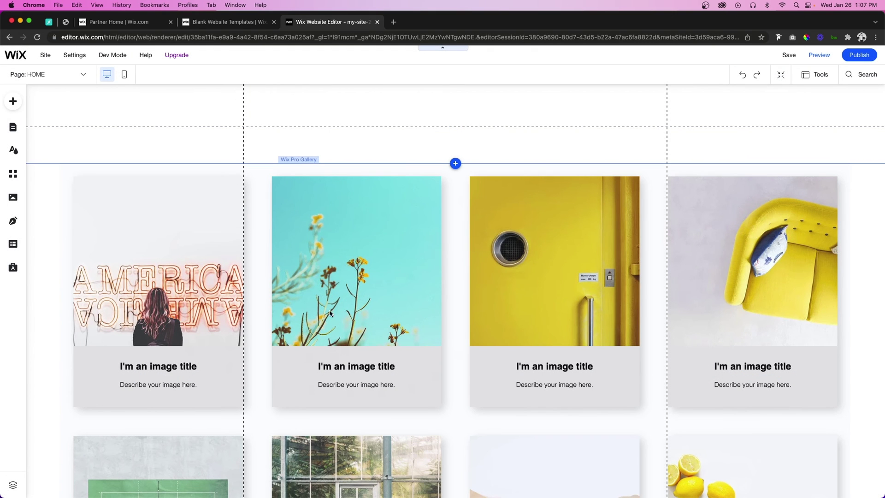
# Step: Place a dataset above the gallery on the home page and connect it to the Team collection
pyautogui.click(12, 101)
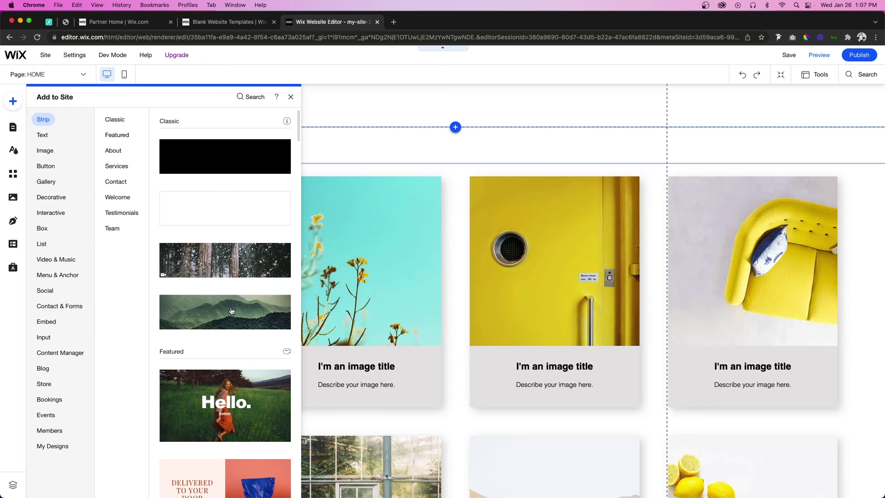
pyautogui.click(67, 352)
pyautogui.moveTo(177, 290); pyautogui.dragTo(96, 147)
pyautogui.click(89, 110)
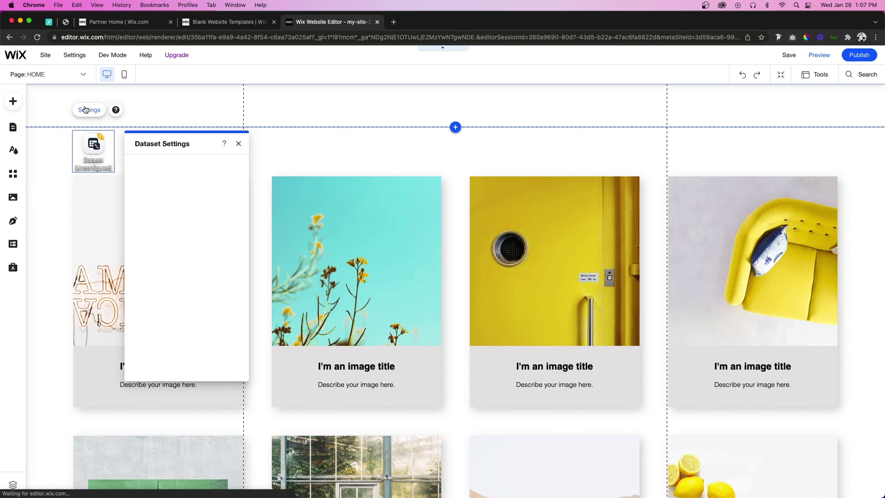
pyautogui.click(159, 169)
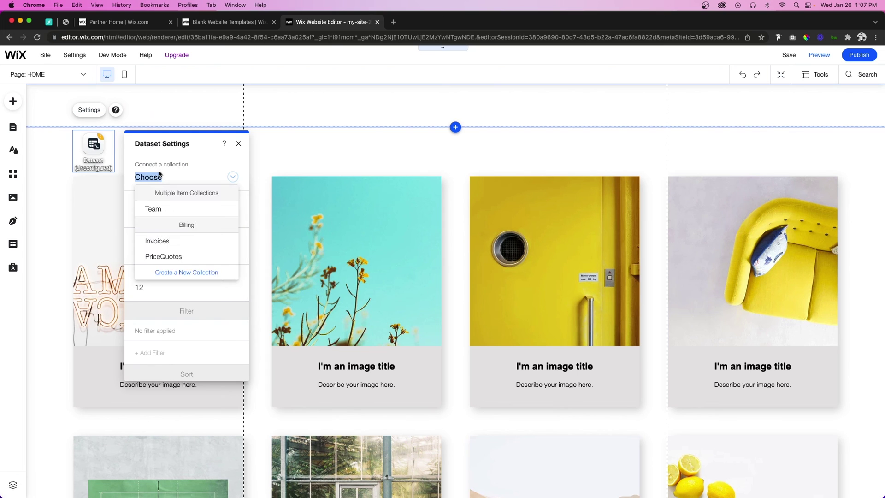
pyautogui.click(168, 208)
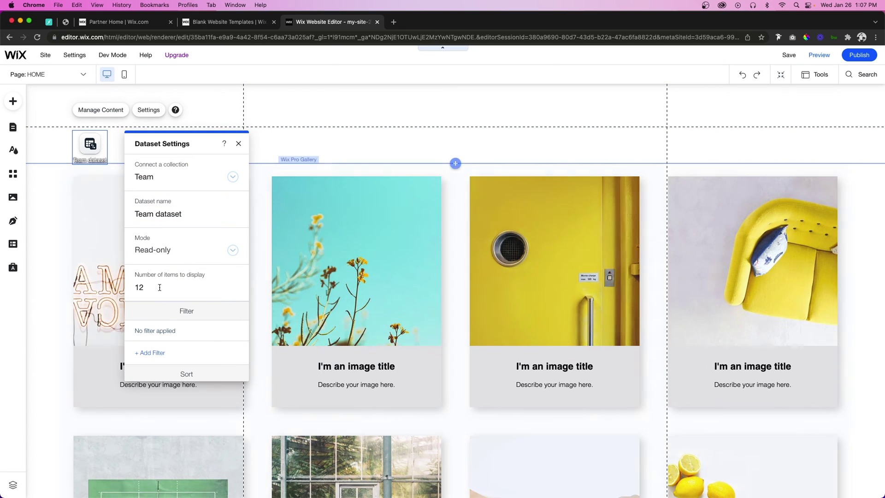
# Step: Add a sort to the Team dataset by the Order field, from low to high
pyautogui.scroll(-2, 169, 322)
pyautogui.click(148, 369)
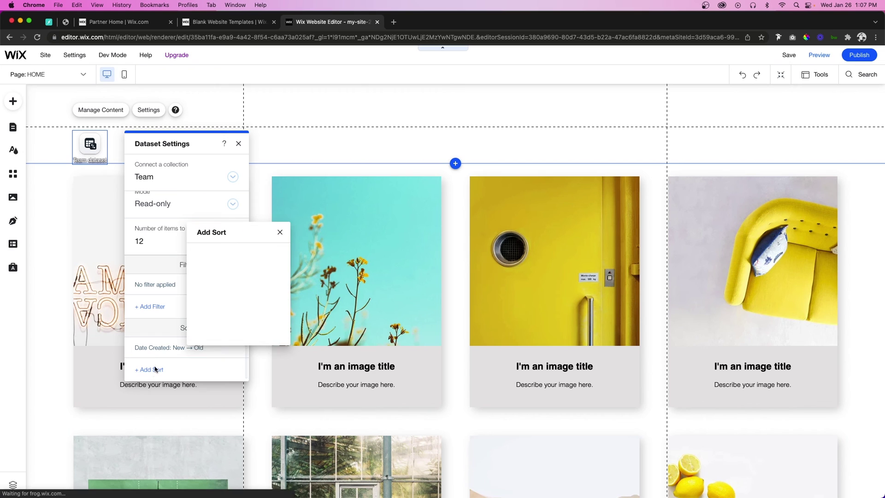
pyautogui.click(224, 262)
pyautogui.scroll(-3, 220, 307)
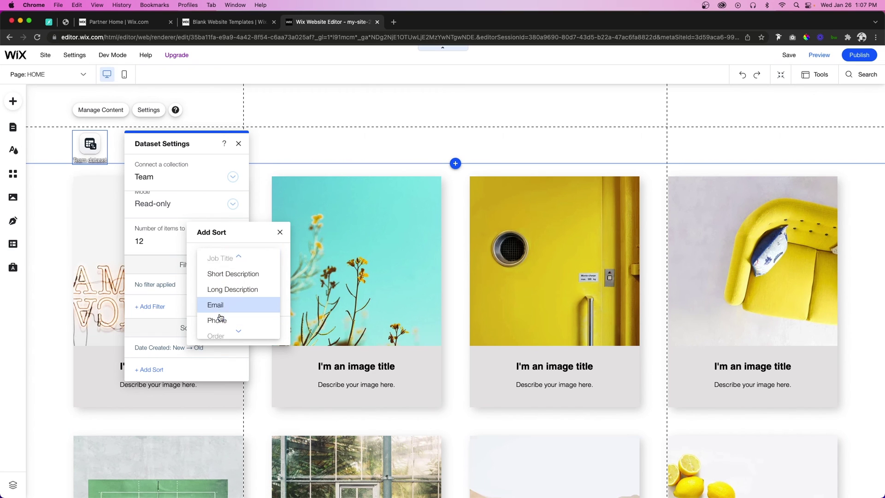
pyautogui.click(218, 288)
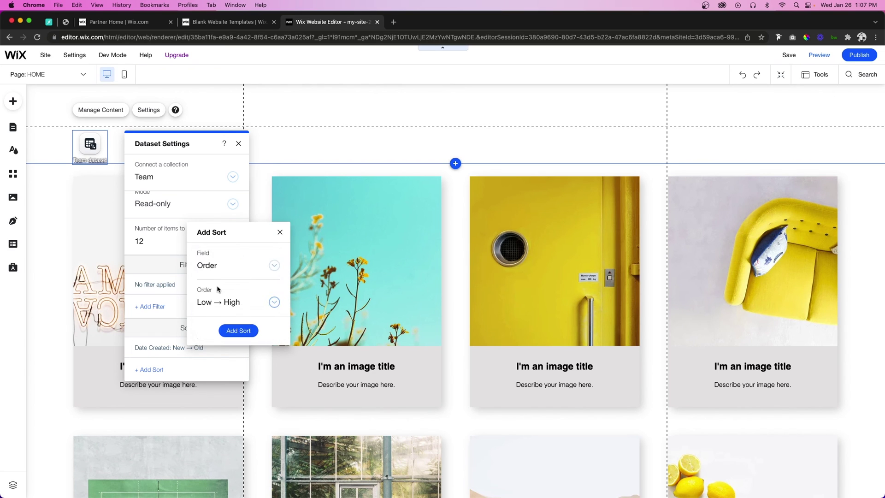
pyautogui.click(237, 331)
# Step: Connect the Pro Gallery on the home page to the Team dataset
pyautogui.click(329, 242)
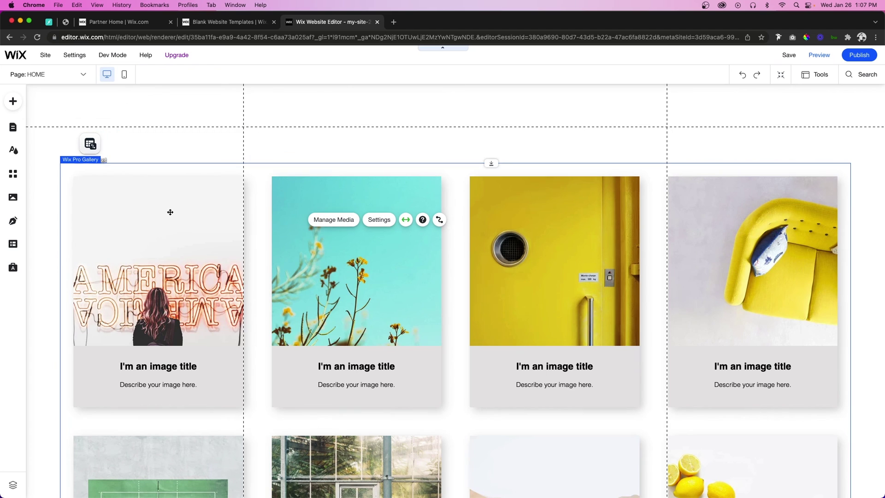
pyautogui.click(439, 221)
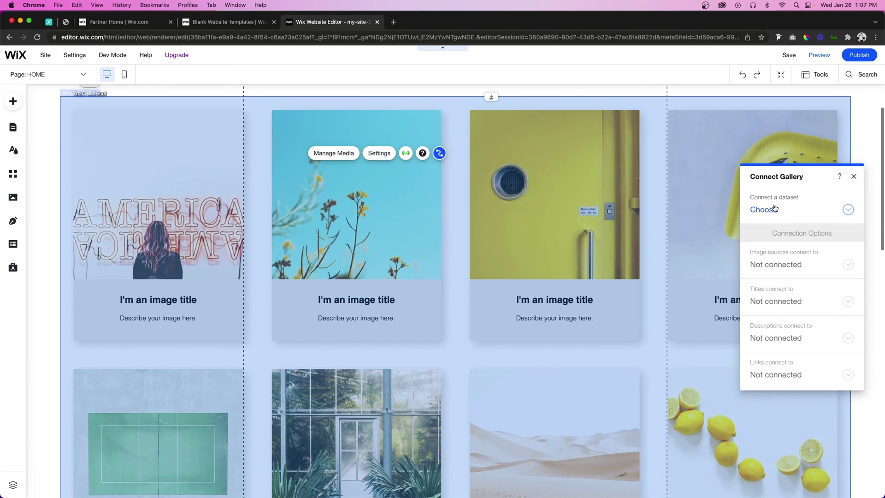
pyautogui.click(774, 209)
pyautogui.click(780, 241)
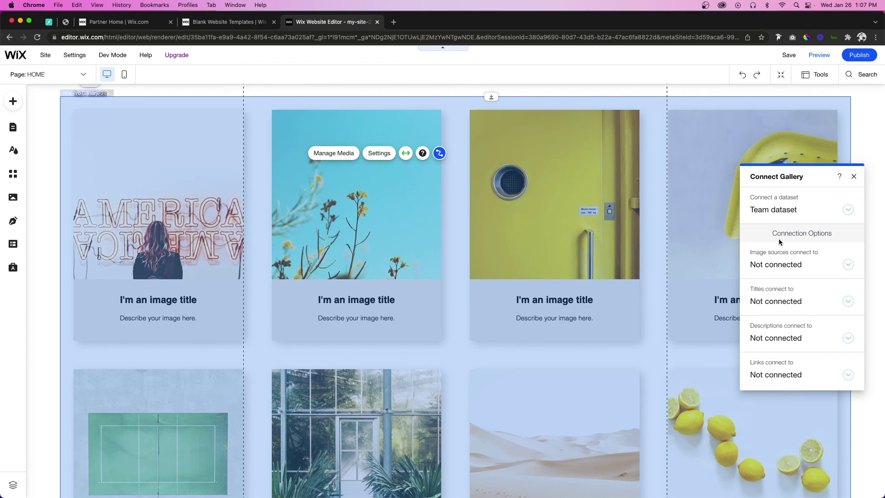
# Step: Connect the gallery's image sources to the Photo field and its titles to the Name field
pyautogui.click(763, 264)
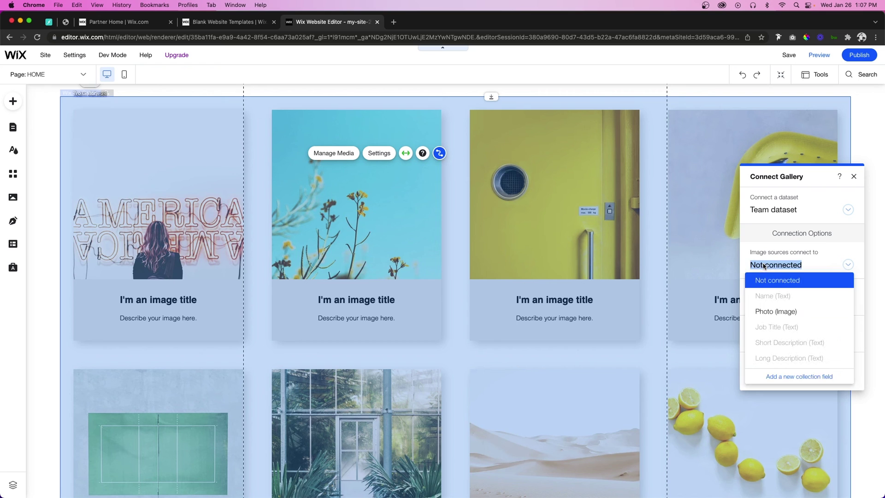
pyautogui.click(763, 311)
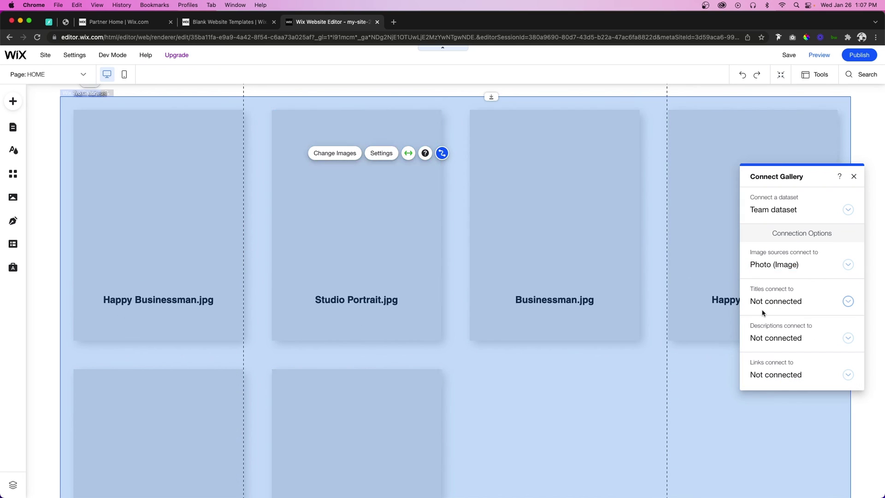
pyautogui.click(785, 301)
pyautogui.click(769, 215)
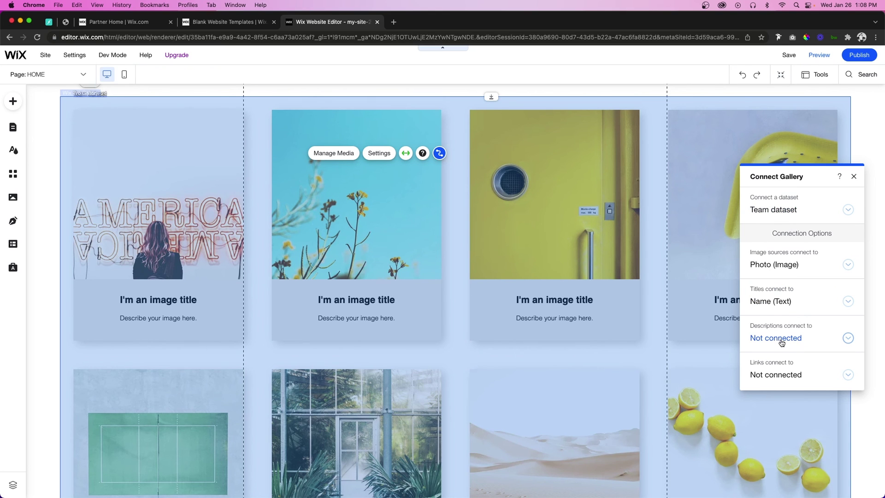
# Step: Connect the gallery's descriptions to the Job Title field and its links to the Team (Name) dynamic page
pyautogui.click(781, 342)
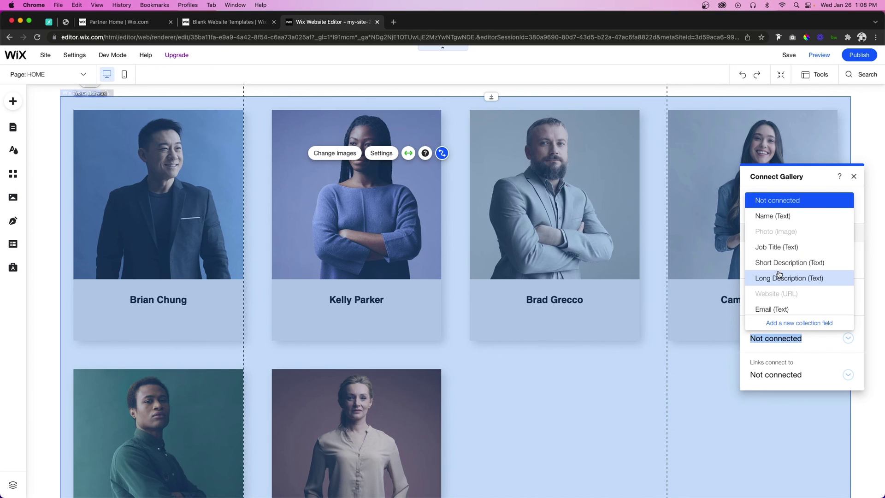
pyautogui.click(769, 247)
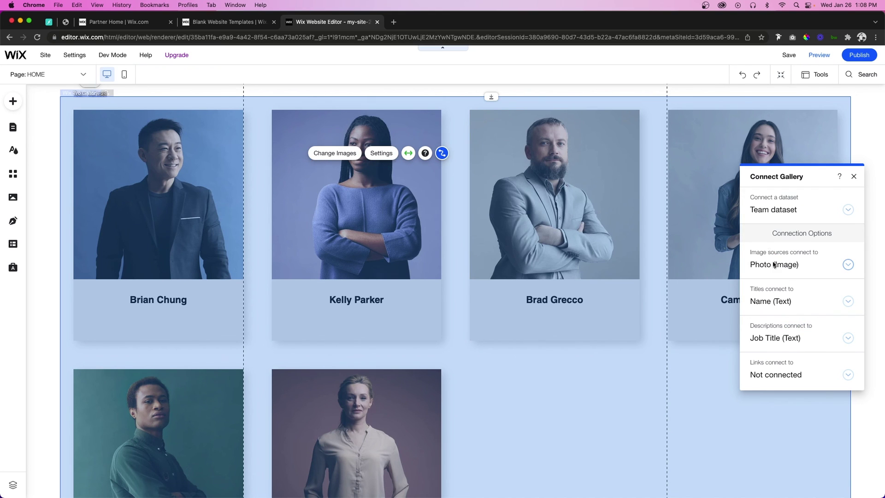
pyautogui.click(776, 381)
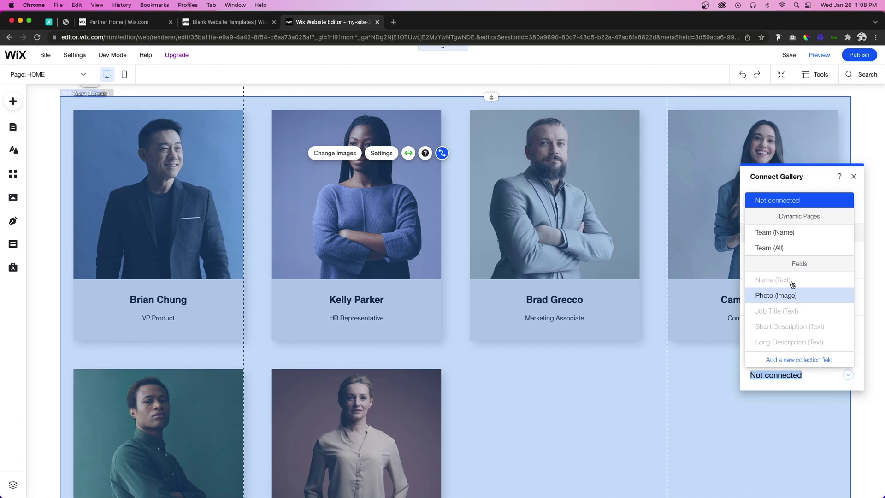
pyautogui.click(777, 232)
# Step: Preview the connected gallery, check its layout in a narrower browser window, and return to the editor at full window width
pyautogui.click(818, 55)
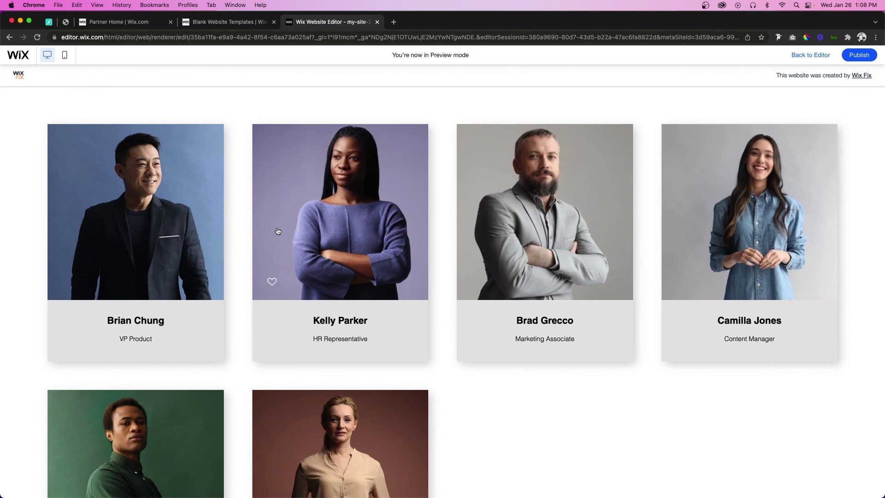
pyautogui.scroll(-3, 171, 228)
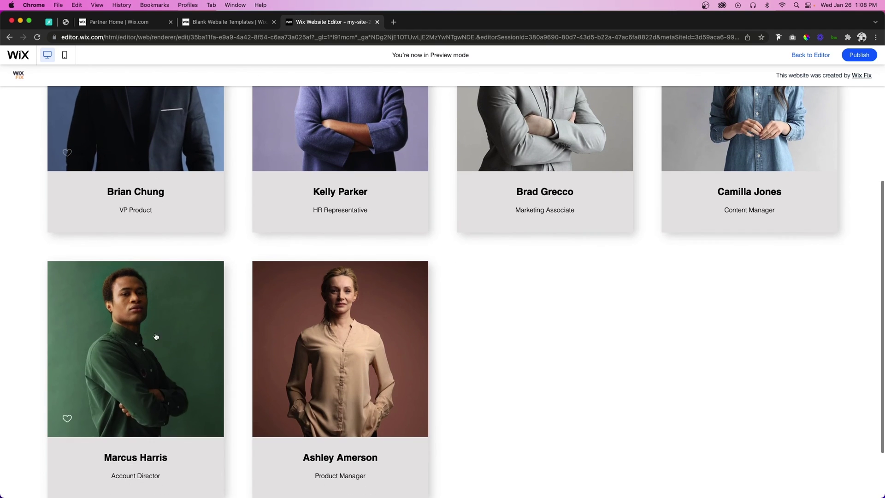
pyautogui.scroll(4, 882, 256)
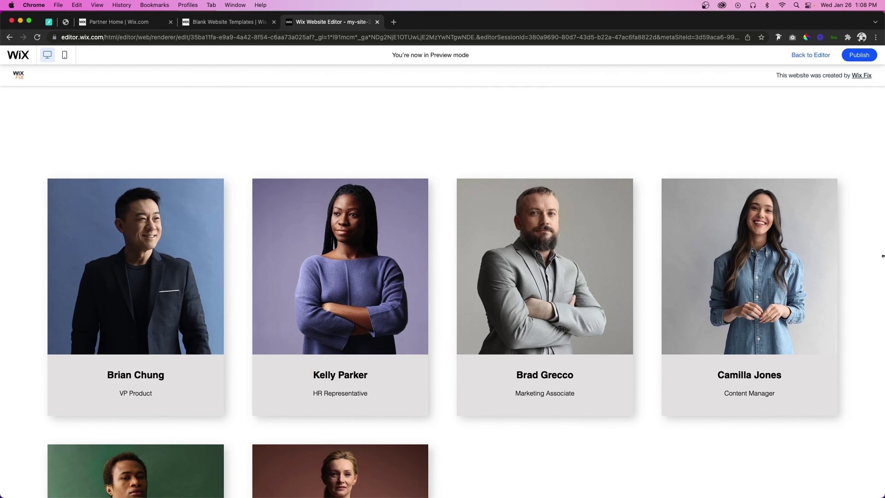
pyautogui.moveTo(800, 263); pyautogui.dragTo(643, 267)
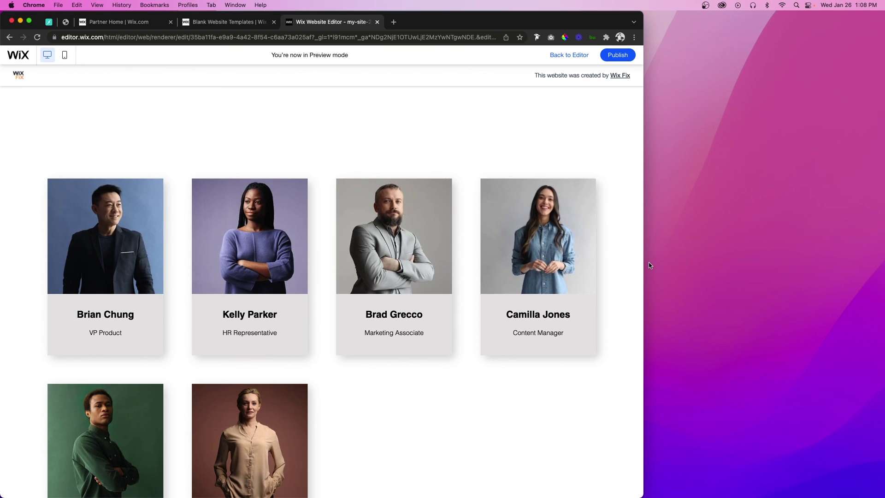
pyautogui.moveTo(643, 264); pyautogui.dragTo(883, 264)
pyautogui.click(802, 56)
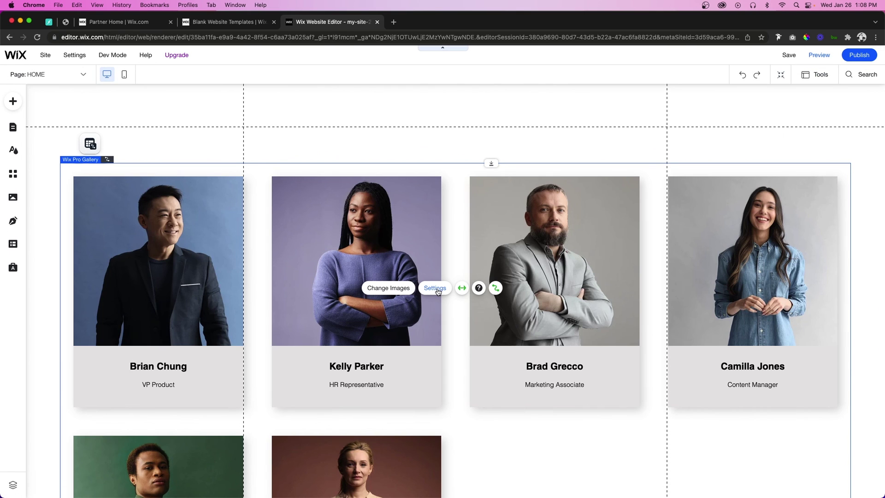
# Step: Switch the gallery layout from set items per row to Fit to screen with a thumbnail size of 55
pyautogui.click(435, 288)
pyautogui.click(78, 184)
pyautogui.scroll(-10, 174, 253)
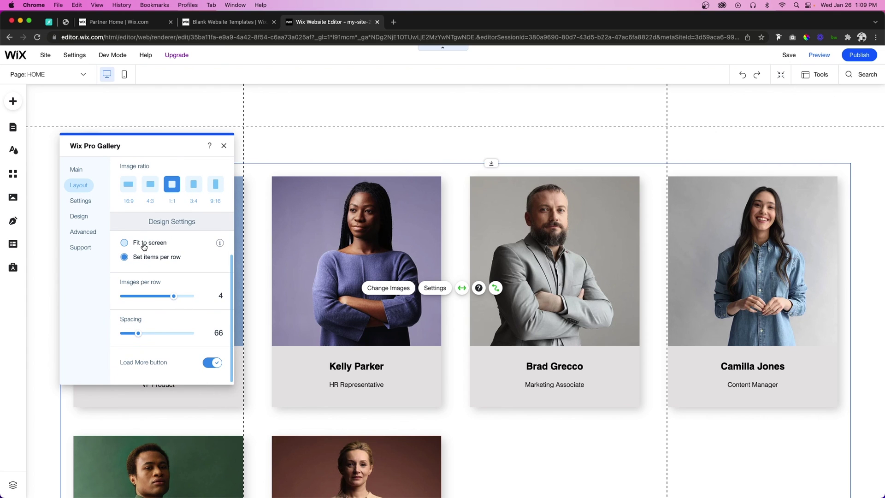
pyautogui.click(140, 242)
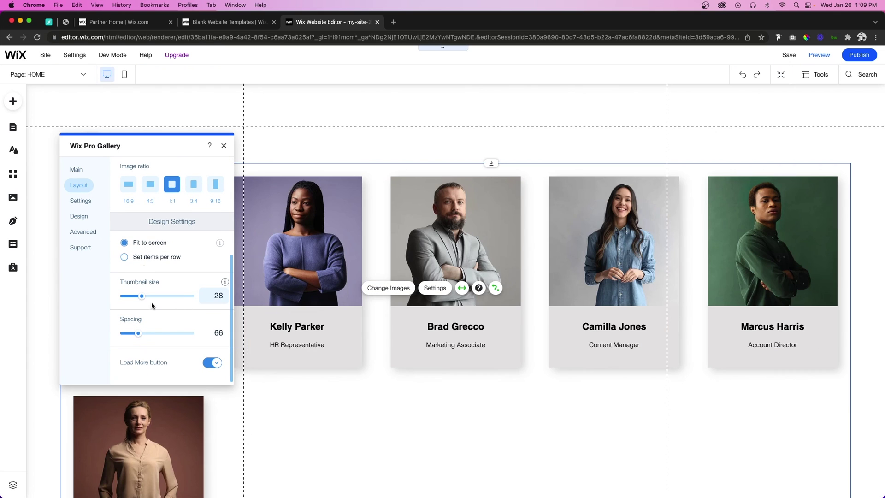
pyautogui.moveTo(142, 301); pyautogui.dragTo(161, 299)
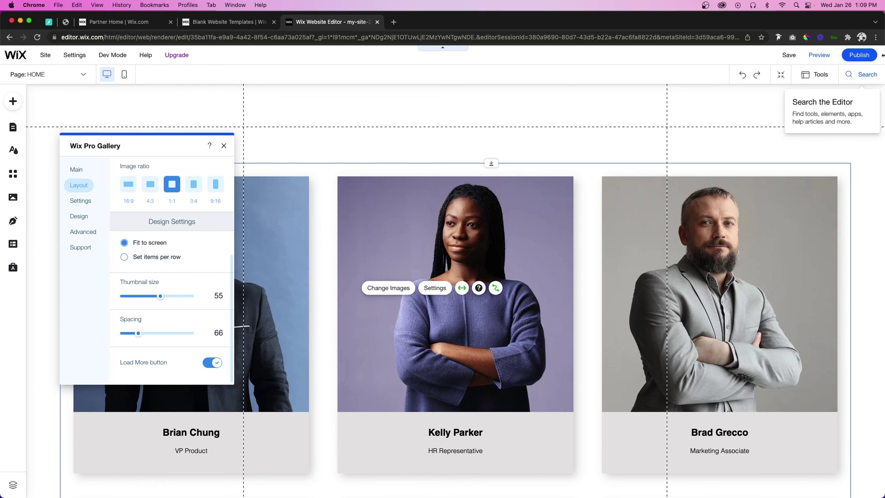
# Step: Preview the gallery and examine how its columns adapt at narrower browser widths and at full window width
pyautogui.click(816, 55)
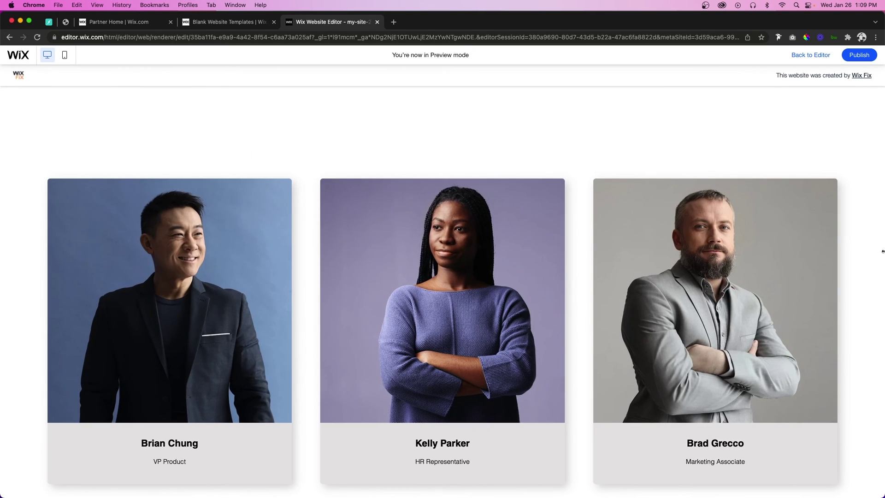
pyautogui.moveTo(882, 251); pyautogui.dragTo(485, 260)
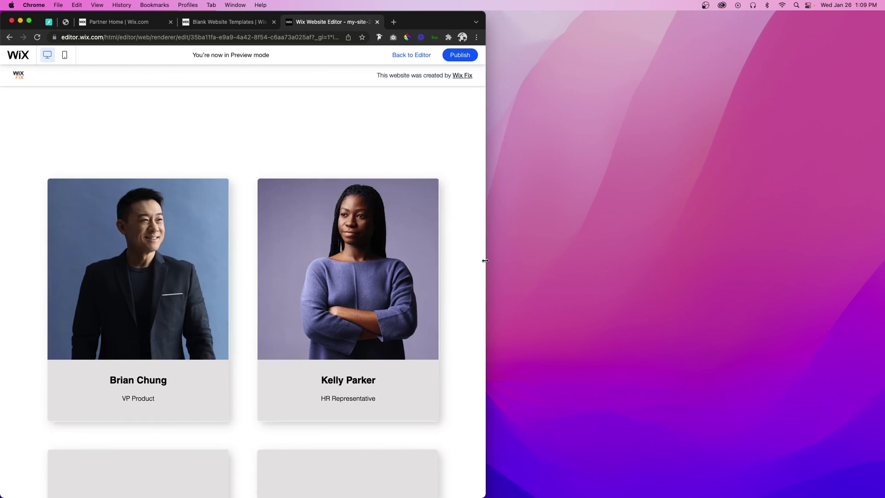
pyautogui.moveTo(481, 261); pyautogui.dragTo(416, 262)
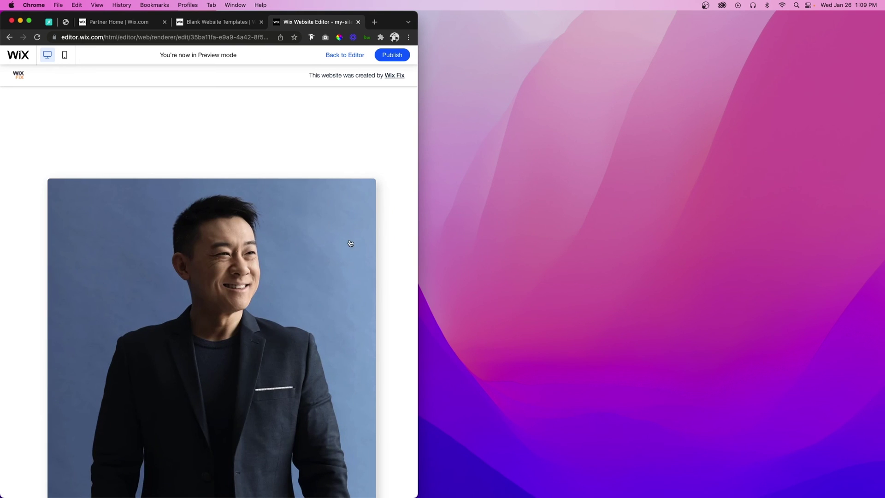
pyautogui.scroll(-20, 339, 237)
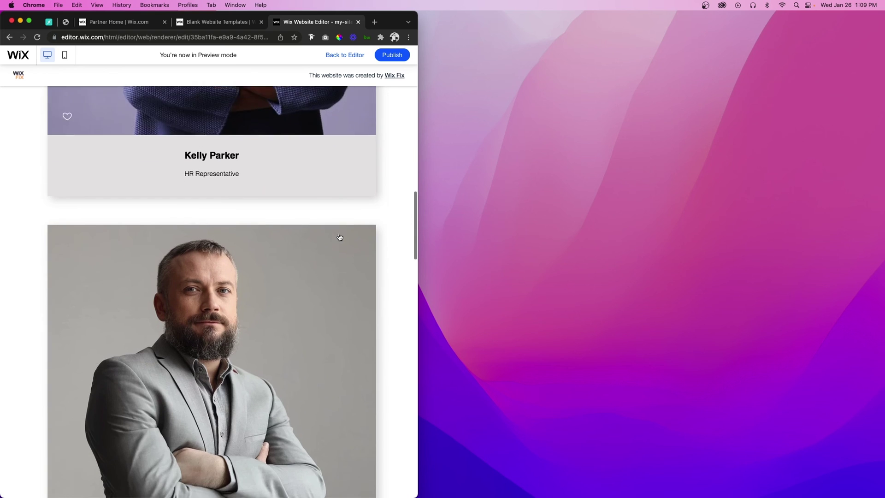
pyautogui.doubleClick(417, 229)
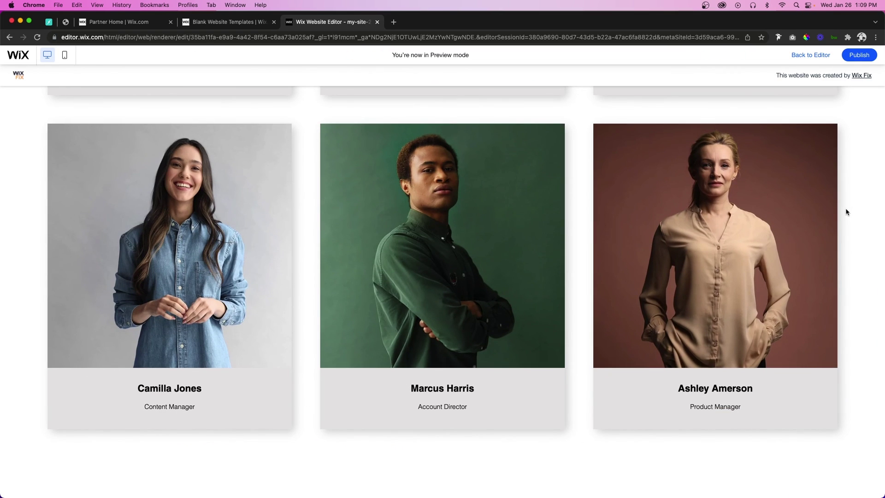
pyautogui.scroll(8, 846, 212)
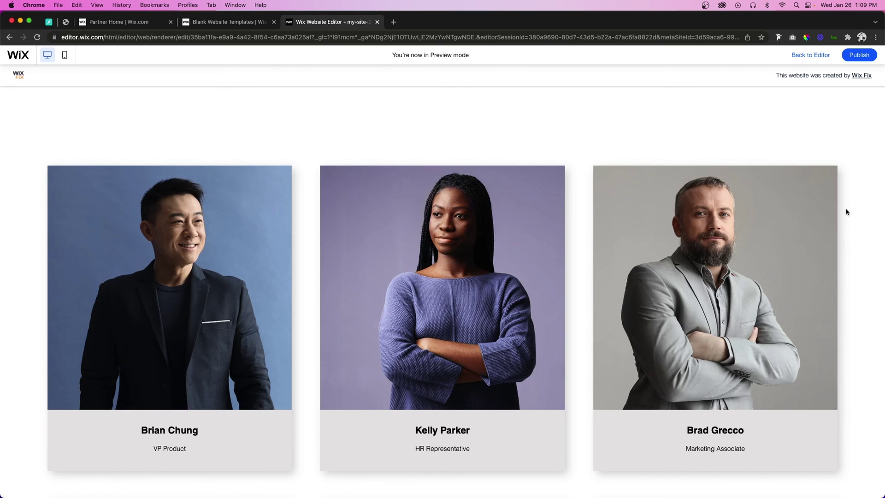
pyautogui.scroll(-3, 846, 212)
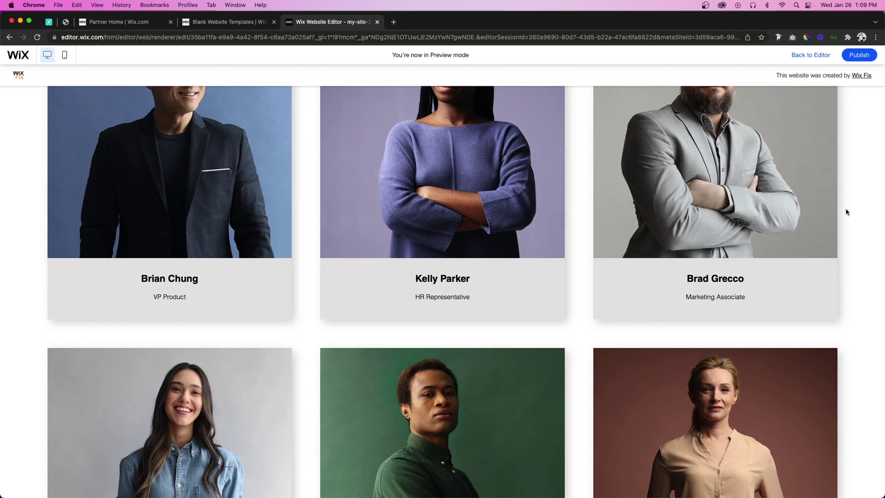
pyautogui.scroll(3, 847, 212)
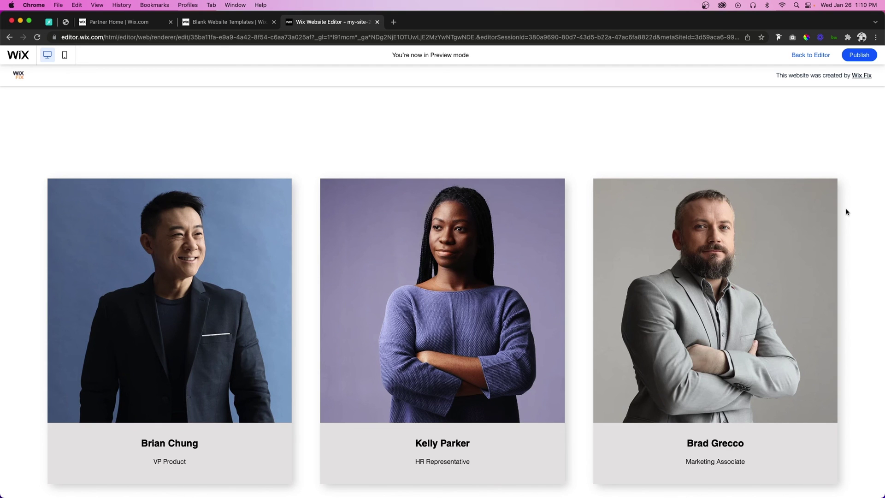
pyautogui.scroll(-2, 847, 212)
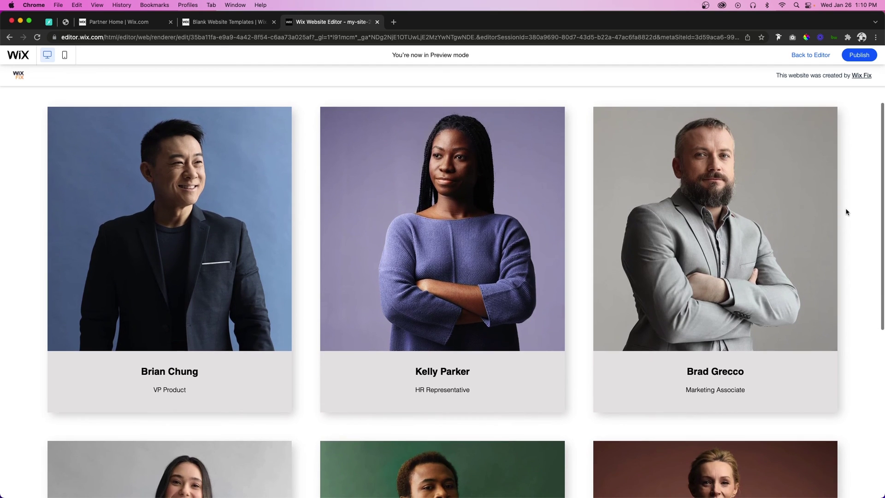